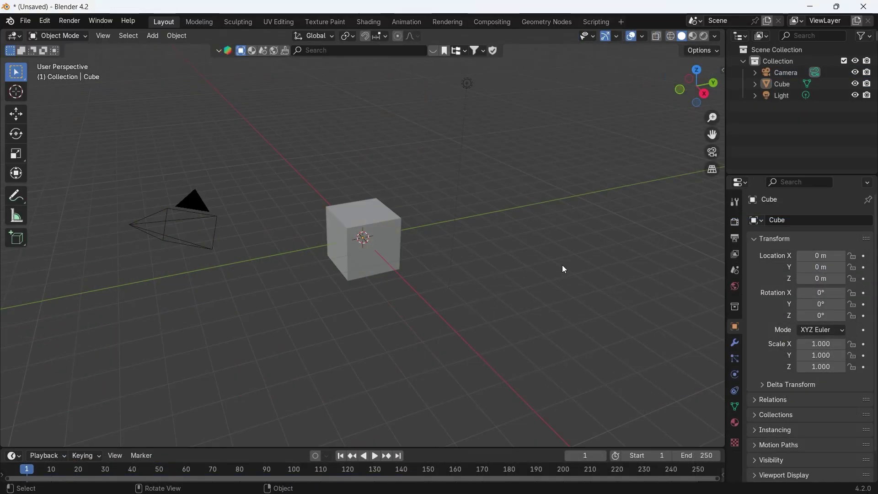
Delete the default cube, camera and light, and add a mesh plane.
{"action": "key", "text": "x"}
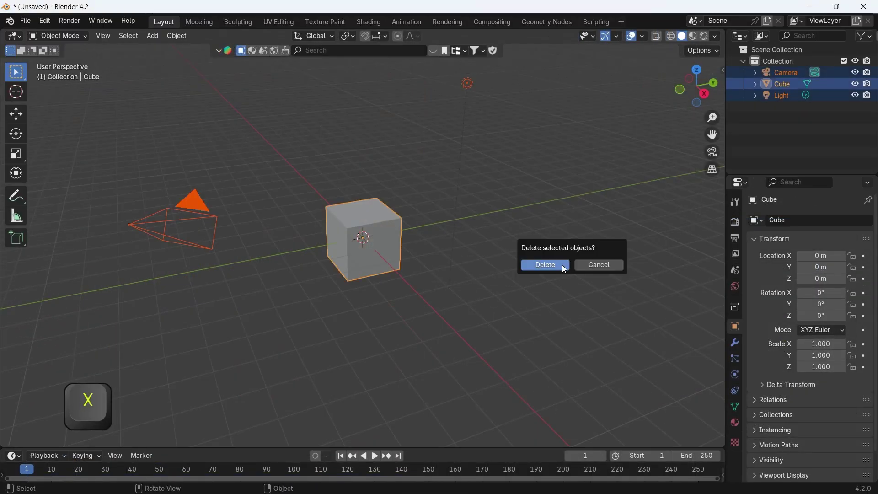
{"action": "left_click", "coordinate": [565, 270]}
{"action": "key", "text": "shift+a"}
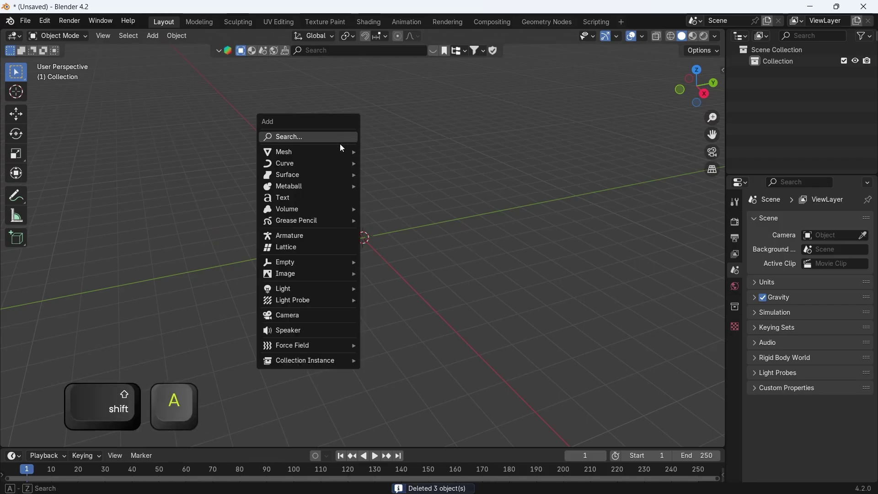
{"action": "mouse_move", "coordinate": [343, 152]}
{"action": "left_click", "coordinate": [376, 154]}
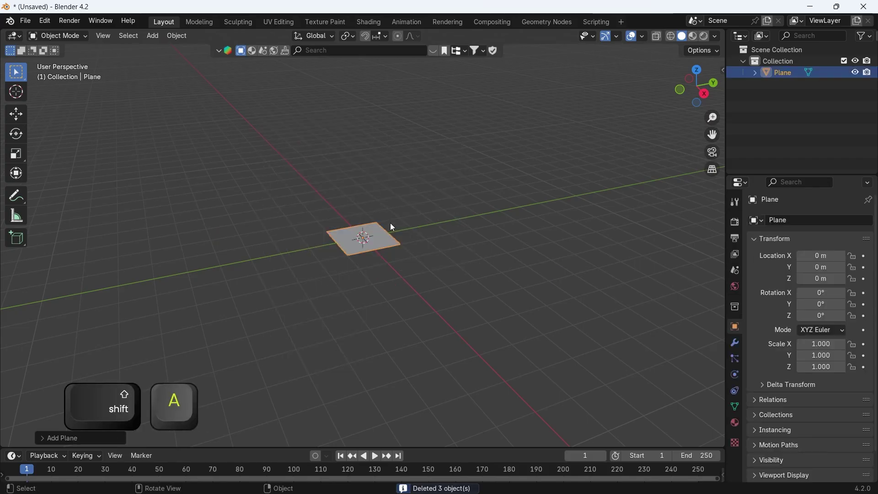
Rotate the plane 90° around X and view it head-on.
{"action": "key", "text": "r"}
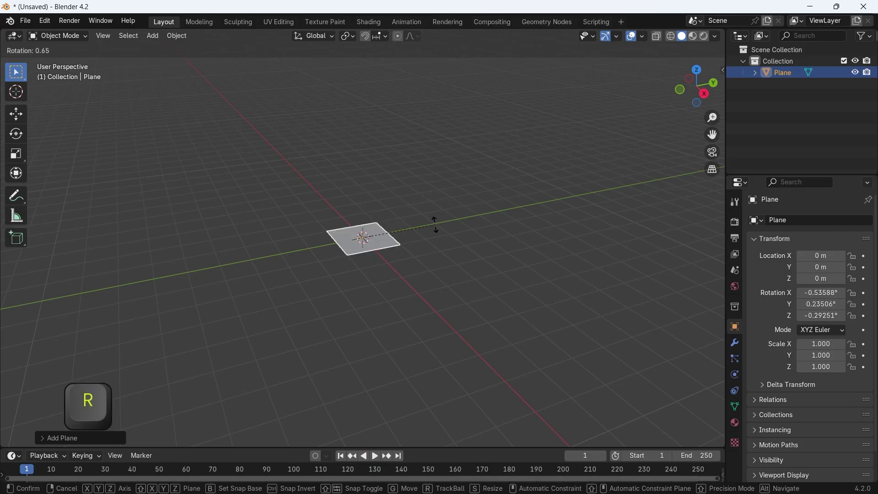
{"action": "key", "text": "x"}
{"action": "type", "text": "90"}
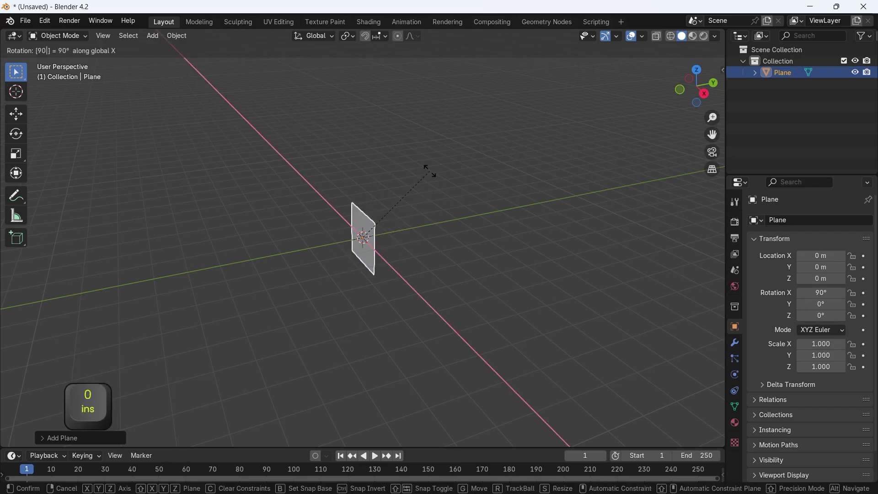
{"action": "key", "text": "Return"}
{"action": "left_click", "coordinate": [334, 236]}
{"action": "middle_click_drag", "start_coordinate": [337, 240], "coordinate": [438, 227]}
Subdivide the plane's mesh with 50 cuts in Edit Mode.
{"action": "key", "text": "Tab"}
{"action": "right_click", "coordinate": [393, 188]}
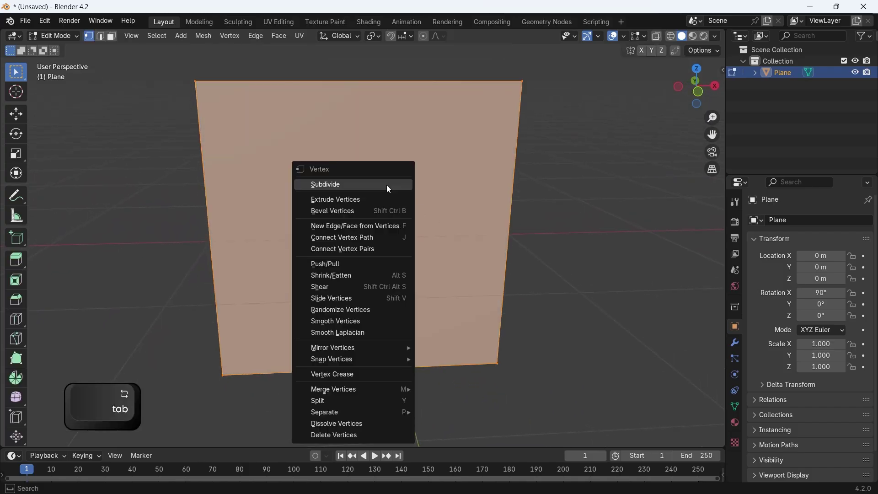
{"action": "left_click", "coordinate": [389, 185]}
{"action": "left_click", "coordinate": [103, 438]}
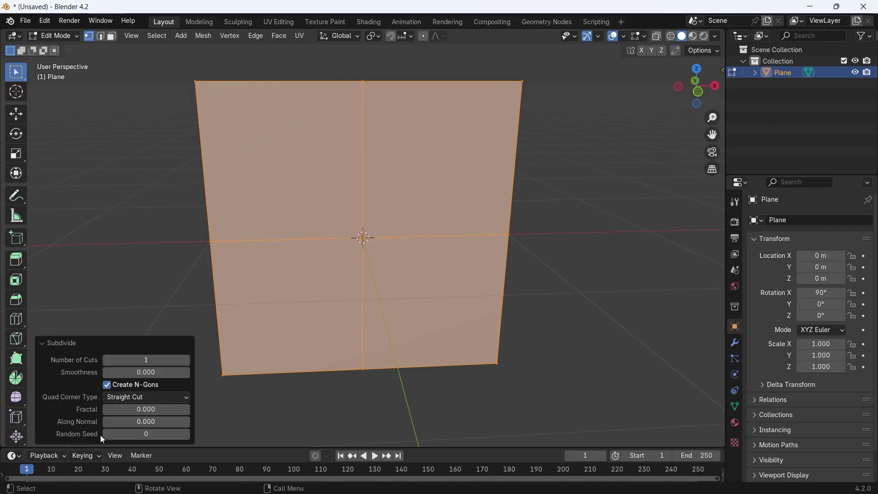
{"action": "left_click", "coordinate": [161, 361]}
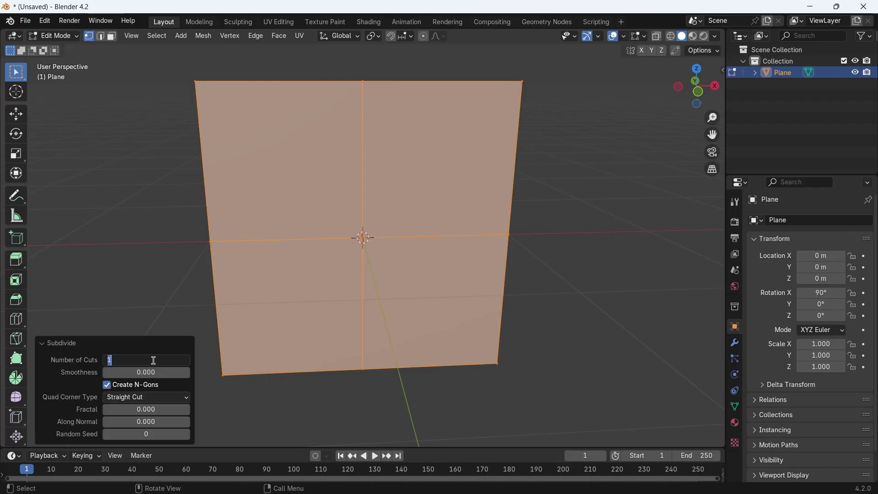
{"action": "type", "text": "50"}
{"action": "key", "text": "Return"}
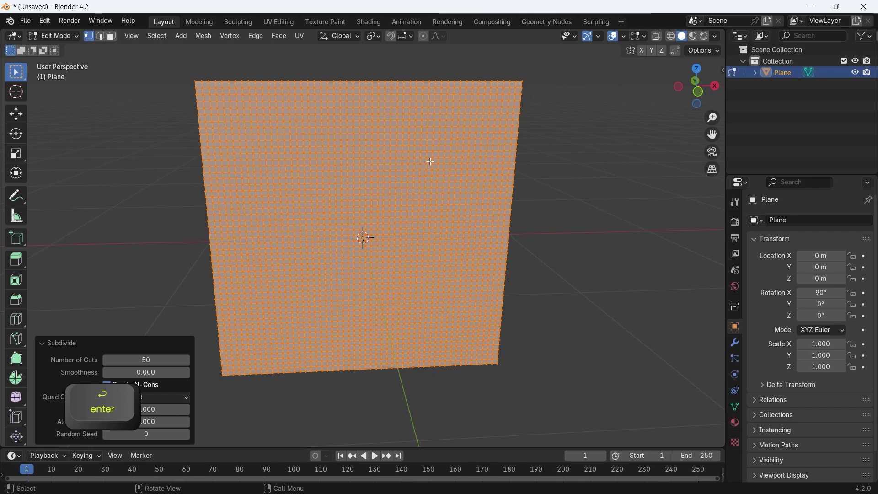
Raise the plane to 1 m on Z and show its Physics properties.
{"action": "key", "text": "Tab"}
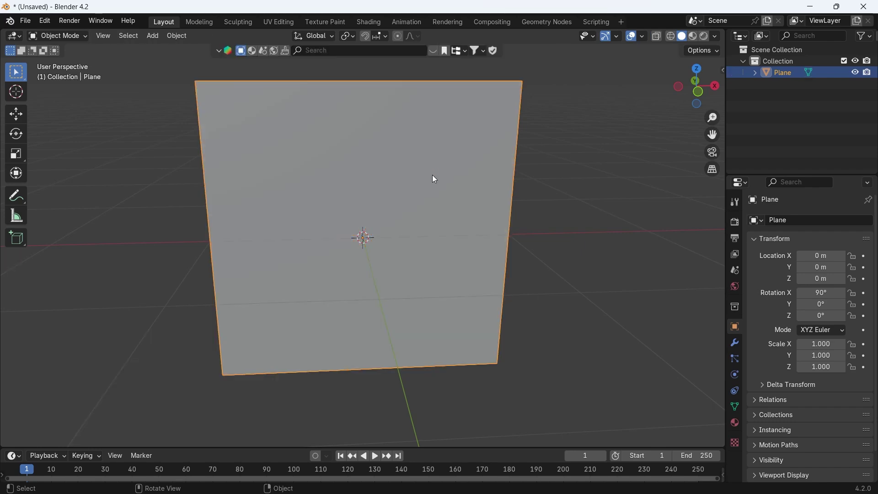
{"action": "key", "text": "g"}
{"action": "key", "text": "z"}
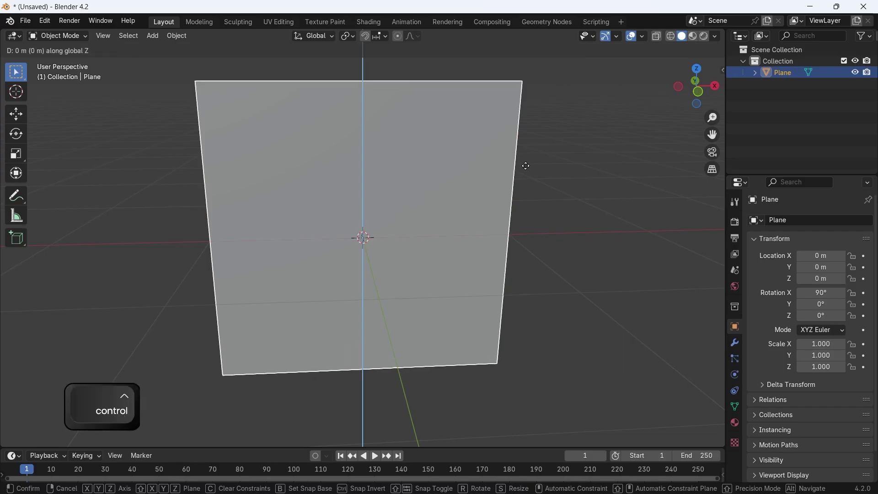
{"action": "left_click", "coordinate": [521, 118], "text": "ctrl"}
{"action": "middle_click_drag", "start_coordinate": [407, 260], "coordinate": [452, 272]}
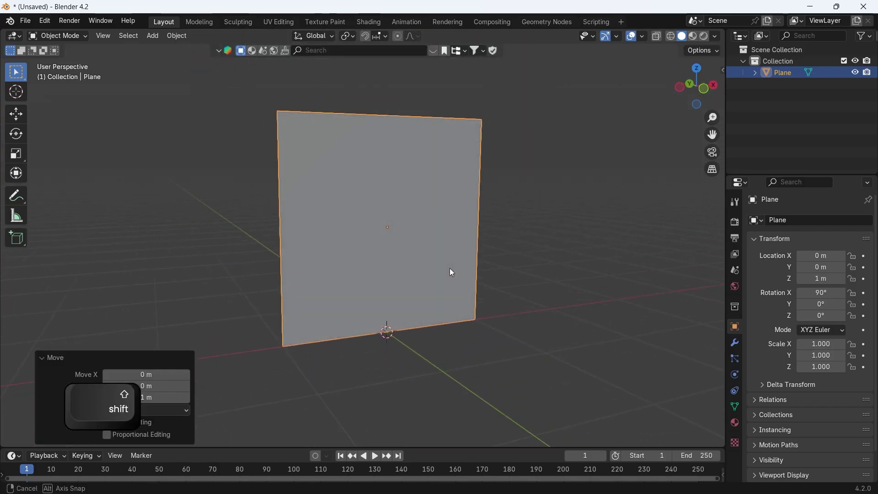
{"action": "left_click", "coordinate": [734, 376]}
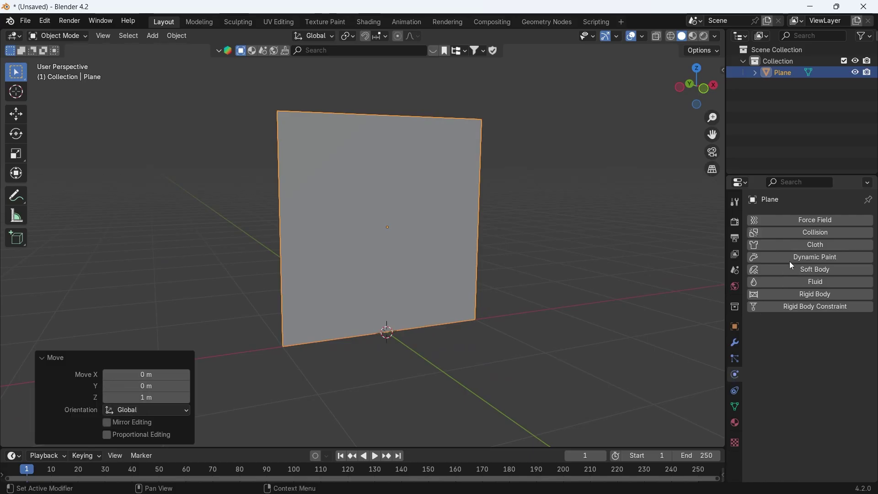
Add a Cloth simulation, preview it falling, and rewind to frame 1.
{"action": "left_click", "coordinate": [798, 249]}
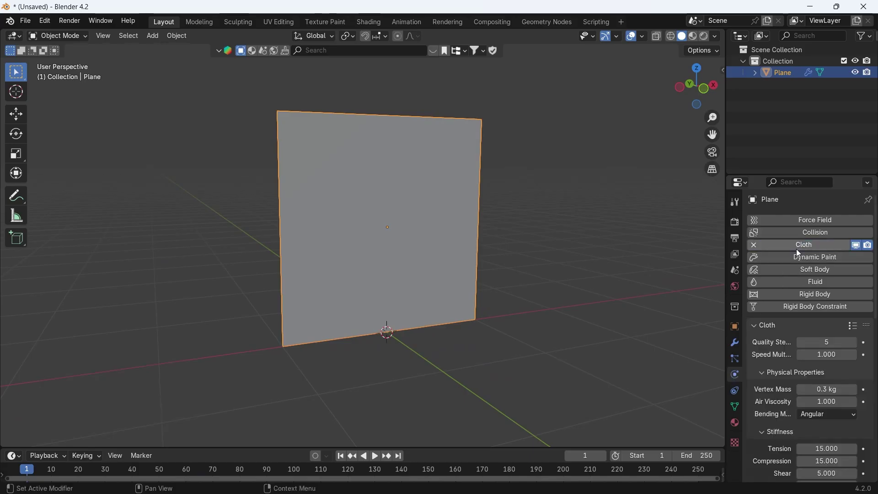
{"action": "key", "text": "space"}
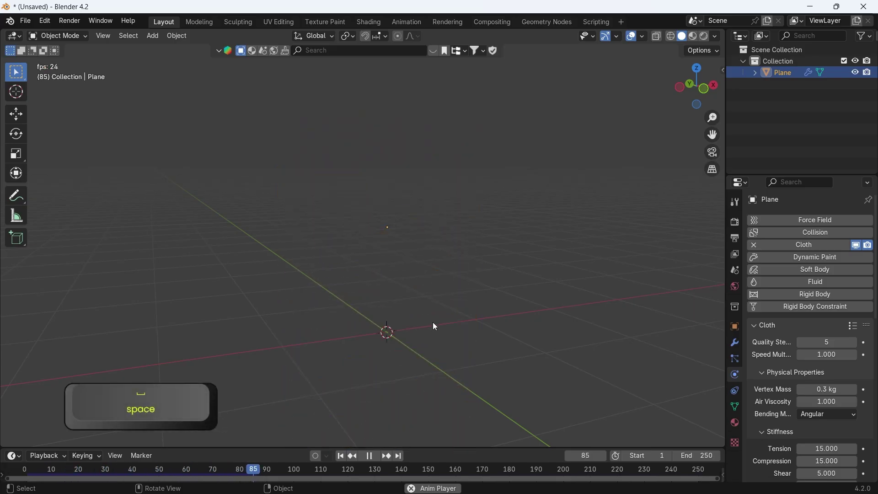
{"action": "key", "text": "space"}
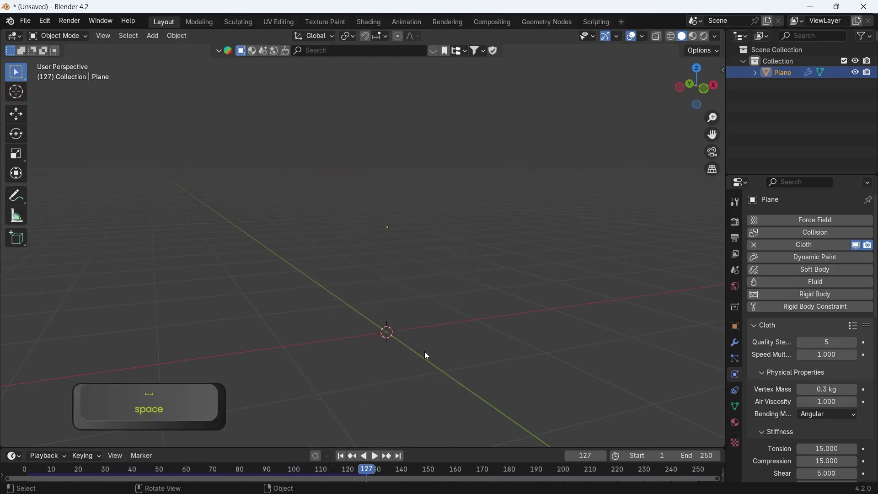
{"action": "left_click", "coordinate": [341, 455]}
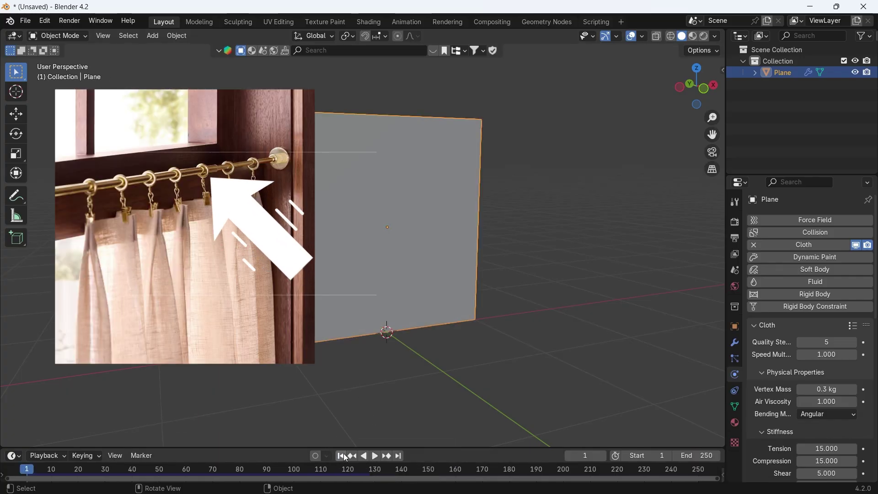
Expand the cloth's Shape settings panel.
{"action": "scroll", "coordinate": [785, 383], "scroll_direction": "down", "scroll_amount": 15}
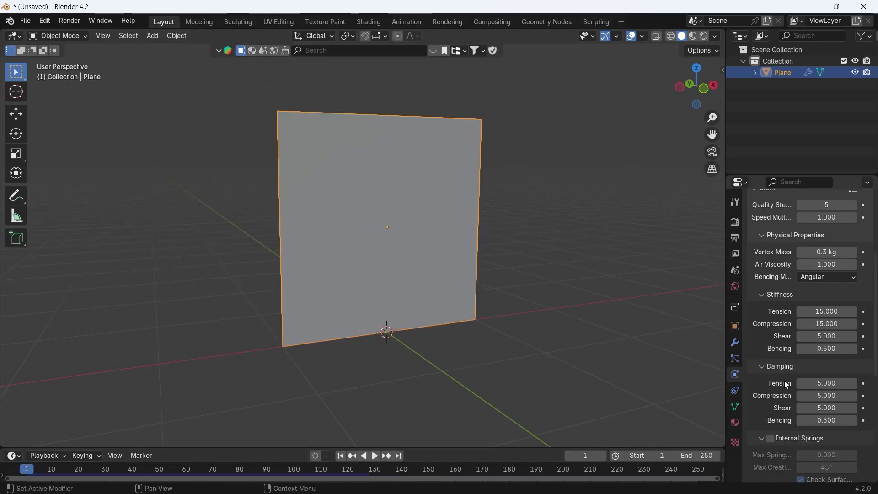
{"action": "scroll", "coordinate": [785, 383], "scroll_direction": "down", "scroll_amount": 4}
{"action": "left_click", "coordinate": [777, 432]}
{"action": "scroll", "coordinate": [777, 432], "scroll_direction": "down", "scroll_amount": 1}
{"action": "scroll", "coordinate": [777, 432], "scroll_direction": "down", "scroll_amount": 3}
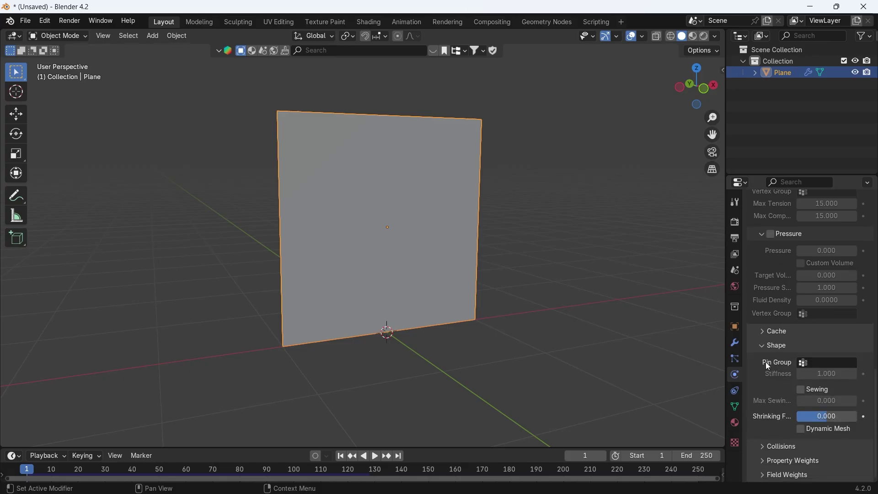
Select the whole top row of the plane's vertices in Edit Mode.
{"action": "key", "text": "Tab"}
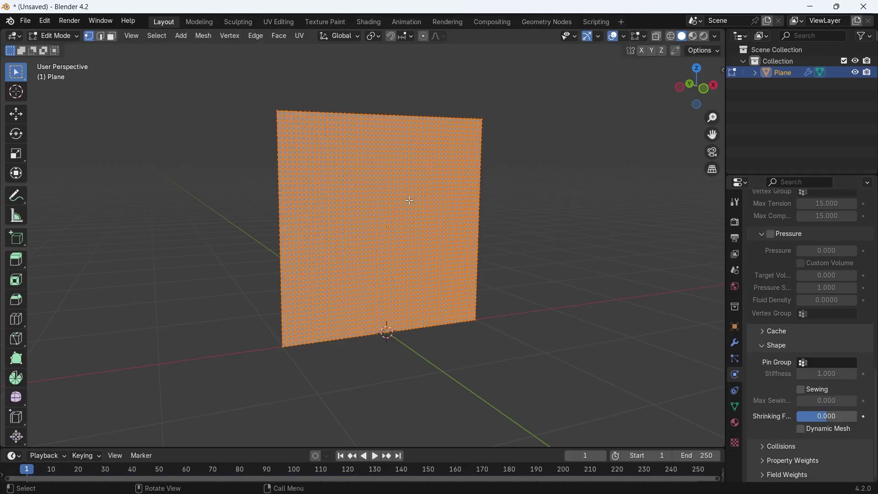
{"action": "left_click", "coordinate": [280, 110]}
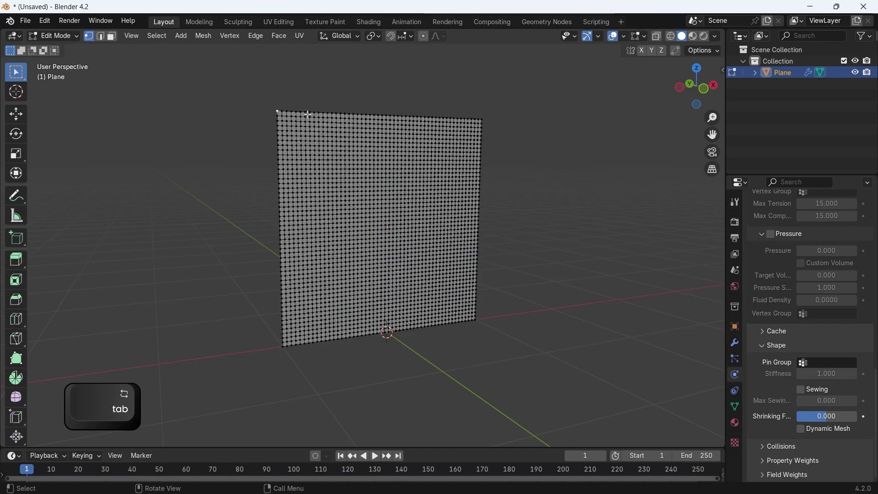
{"action": "left_click", "coordinate": [310, 112], "text": "alt"}
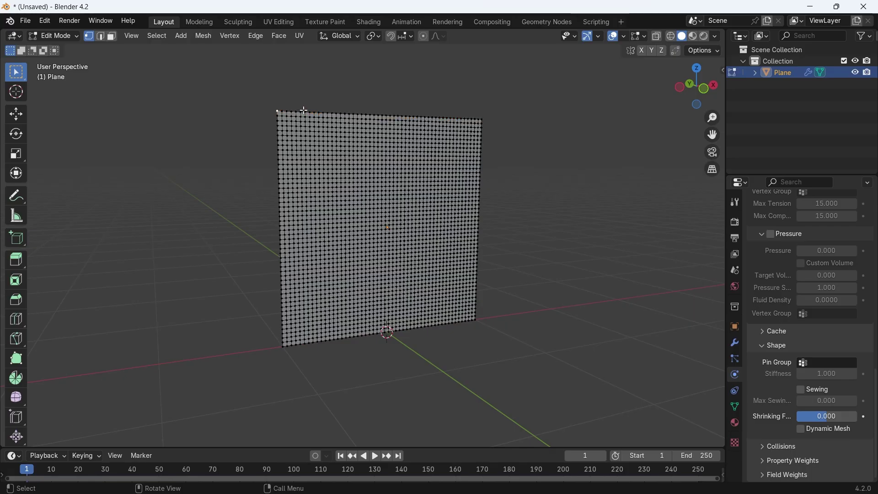
{"action": "key", "text": "ctrl+shift"}
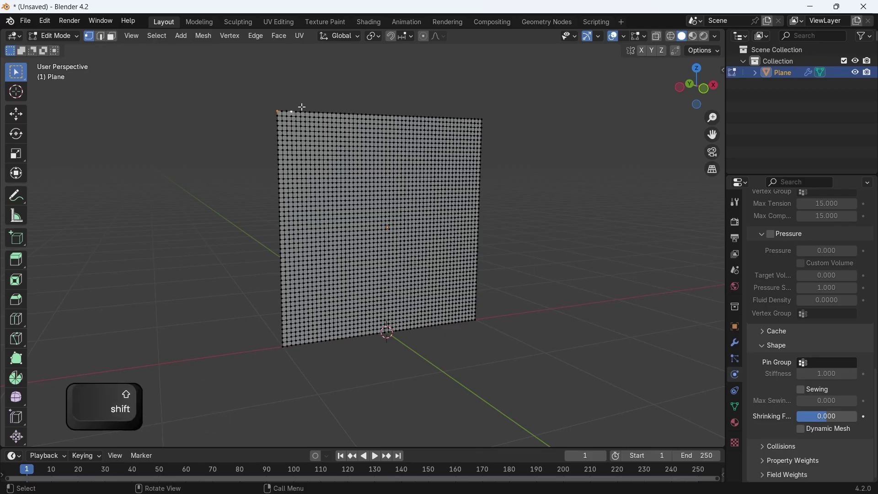
{"action": "middle_click_drag", "start_coordinate": [335, 131], "coordinate": [374, 193]}
{"action": "scroll", "coordinate": [357, 162], "scroll_direction": "up", "scroll_amount": 5}
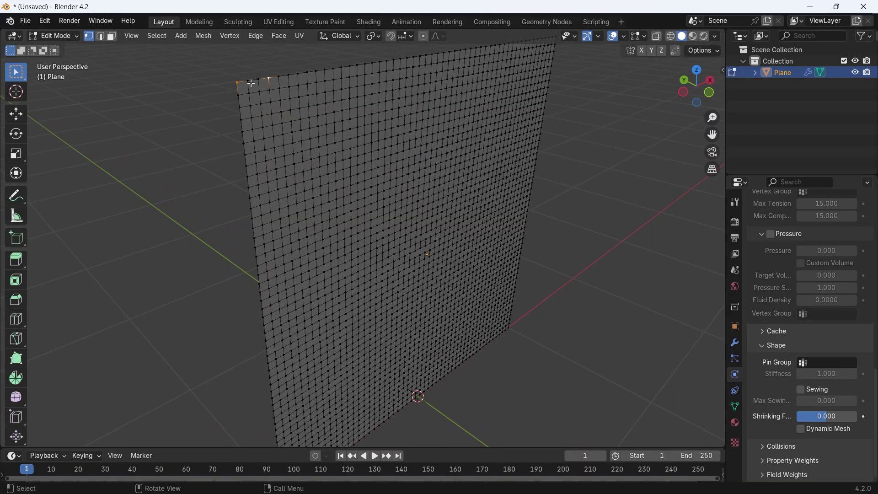
{"action": "middle_click_drag", "start_coordinate": [295, 79], "coordinate": [357, 147], "text": "shift"}
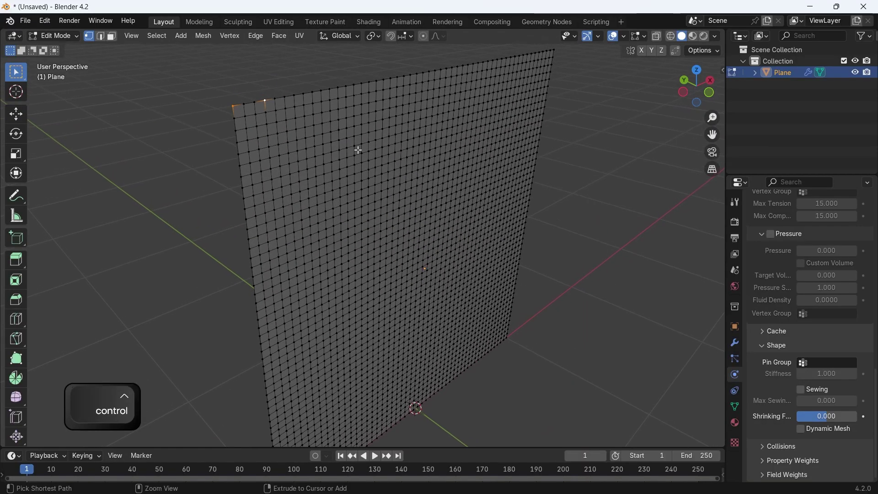
{"action": "key", "text": "ctrl+shift+KP_Add"}
{"action": "key", "text": "ctrl+shift+KP_Add"}
{"action": "key", "text": "ctrl+shift+KP_Add"}
{"action": "key", "text": "ctrl+shift+KP_Add"}
{"action": "key", "text": "ctrl+shift+KP_Add"}
{"action": "key", "text": "ctrl+shift+KP_Add"}
{"action": "key", "text": "ctrl+shift+KP_Add"}
{"action": "key", "text": "ctrl+shift+KP_Add"}
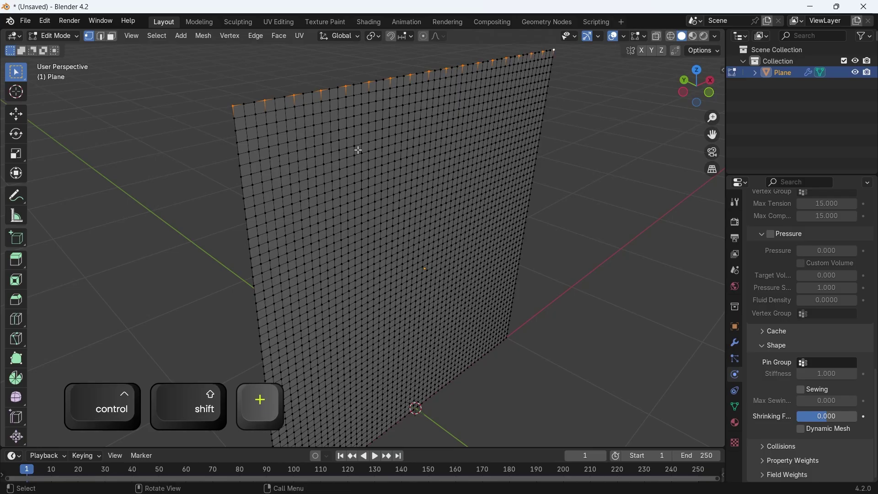
Create a new vertex group named 'pin'.
{"action": "left_click", "coordinate": [735, 403]}
{"action": "left_click", "coordinate": [861, 250]}
{"action": "double_click", "coordinate": [782, 251]}
{"action": "type", "text": "pin"}
{"action": "key", "text": "Return"}
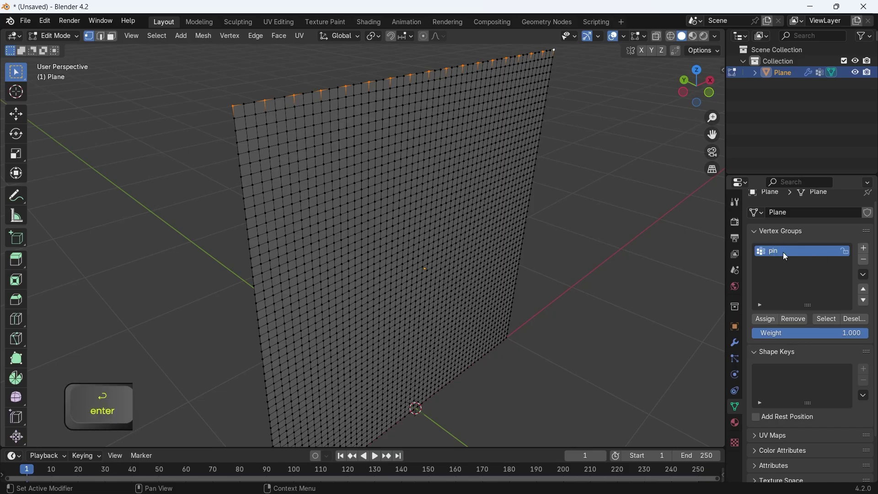
Set the cloth's Pin Group to 'pin'.
{"action": "left_click", "coordinate": [769, 320]}
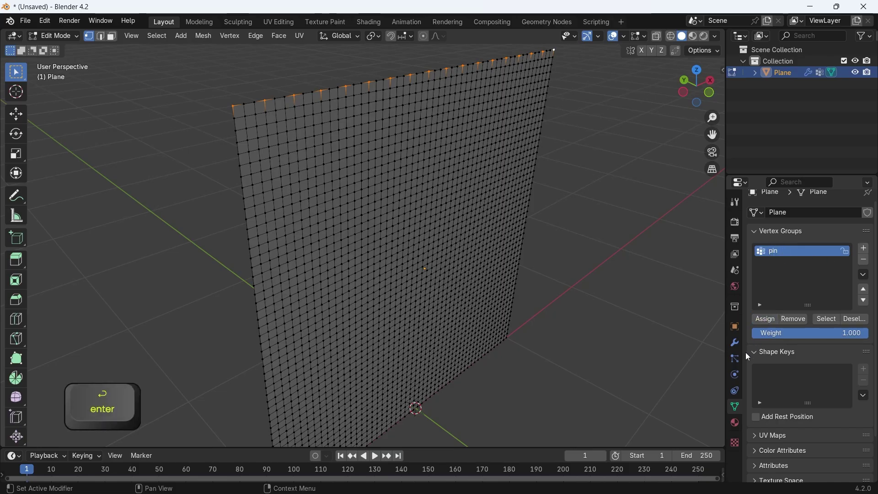
{"action": "left_click", "coordinate": [734, 375]}
{"action": "scroll", "coordinate": [770, 380], "scroll_direction": "down", "scroll_amount": 15}
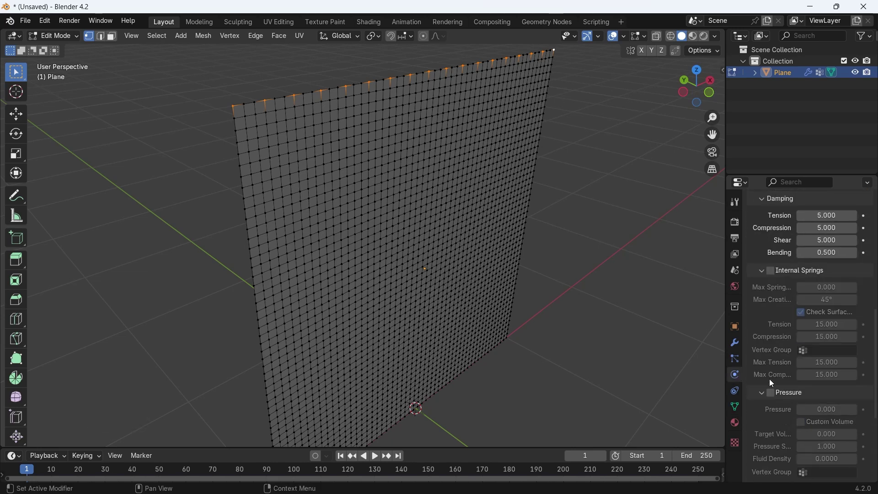
{"action": "left_click", "coordinate": [825, 385]}
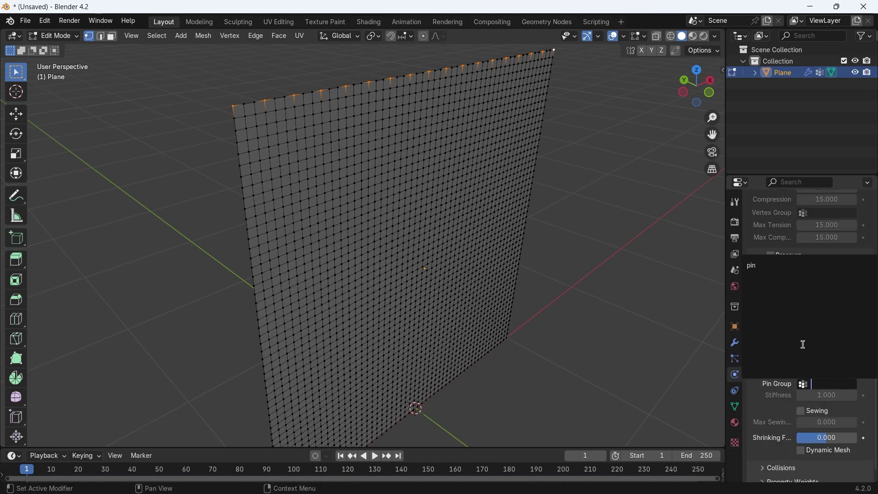
{"action": "left_click", "coordinate": [766, 269]}
Return to Object Mode and play the pinned cloth simulation.
{"action": "key", "text": "Tab"}
{"action": "middle_click_drag", "start_coordinate": [503, 187], "coordinate": [492, 230]}
{"action": "scroll", "coordinate": [492, 231], "scroll_direction": "down", "scroll_amount": 4}
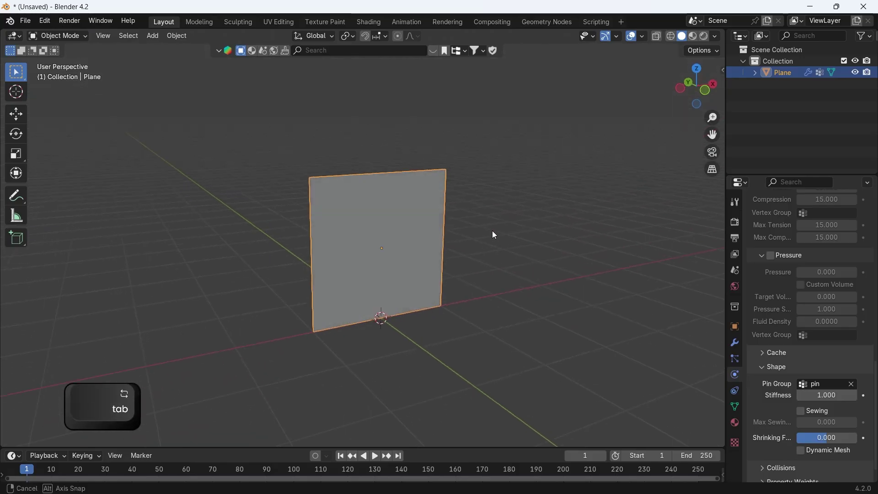
{"action": "key", "text": "space"}
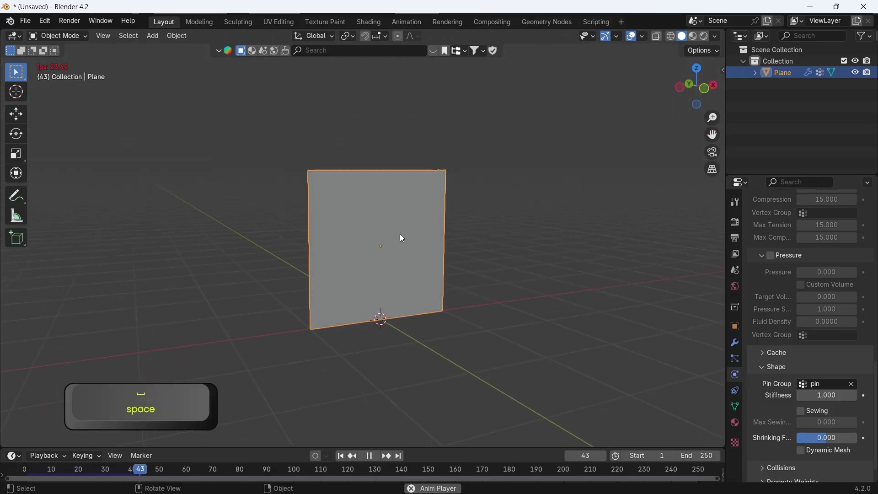
{"action": "middle_click_drag", "start_coordinate": [402, 238], "coordinate": [332, 161]}
{"action": "scroll", "coordinate": [333, 161], "scroll_direction": "up", "scroll_amount": 4}
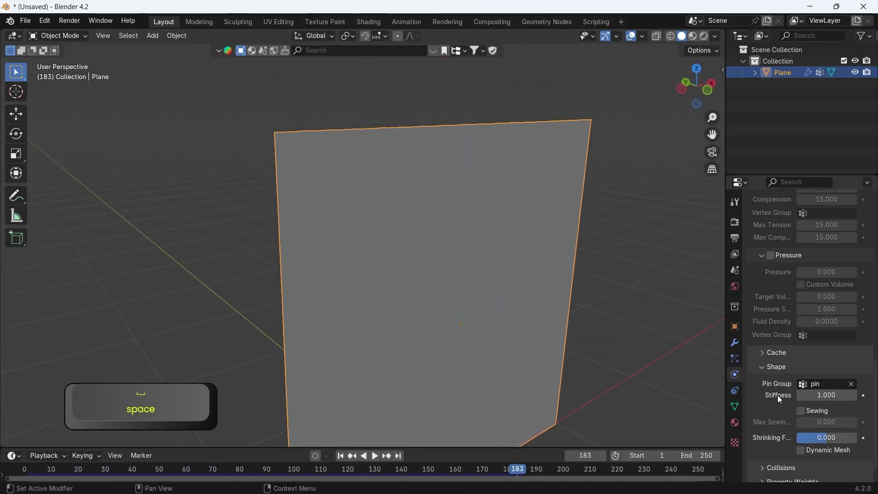
{"action": "scroll", "coordinate": [783, 411], "scroll_direction": "down", "scroll_amount": 1}
Set the Shrinking Factor to -1, rewind to frame 1 and replay.
{"action": "left_click_drag", "start_coordinate": [727, 405], "coordinate": [696, 405]}
{"action": "key", "text": "minus"}
{"action": "scroll", "coordinate": [424, 322], "scroll_direction": "down", "scroll_amount": 5}
{"action": "key", "text": "shift+Left"}
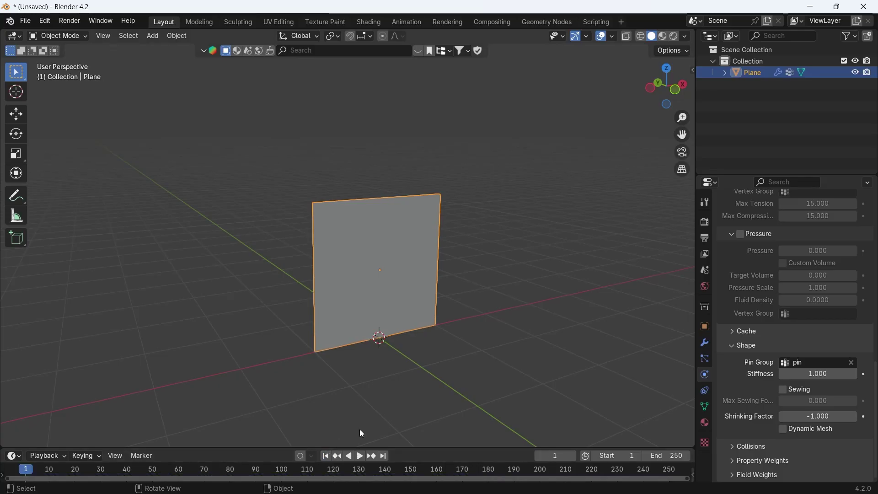
{"action": "key", "text": "space"}
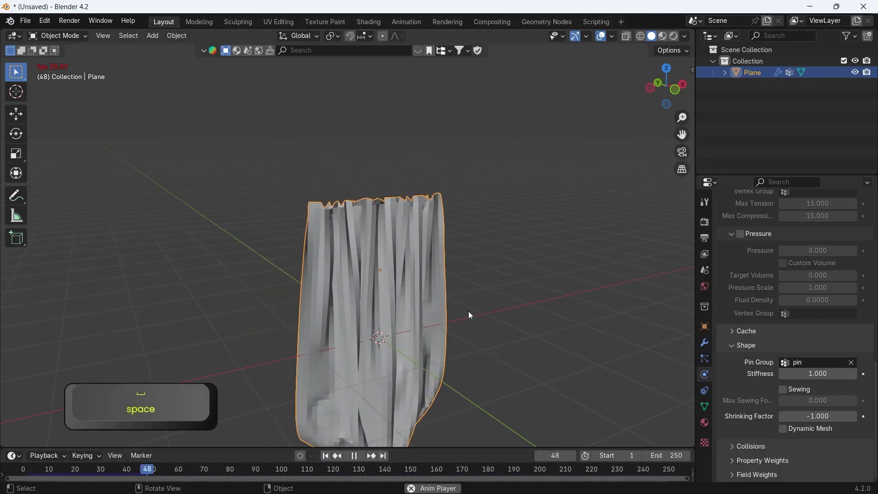
Stop playback at frame 148 and shade the curtain smooth.
{"action": "middle_click_drag", "start_coordinate": [428, 259], "coordinate": [439, 310]}
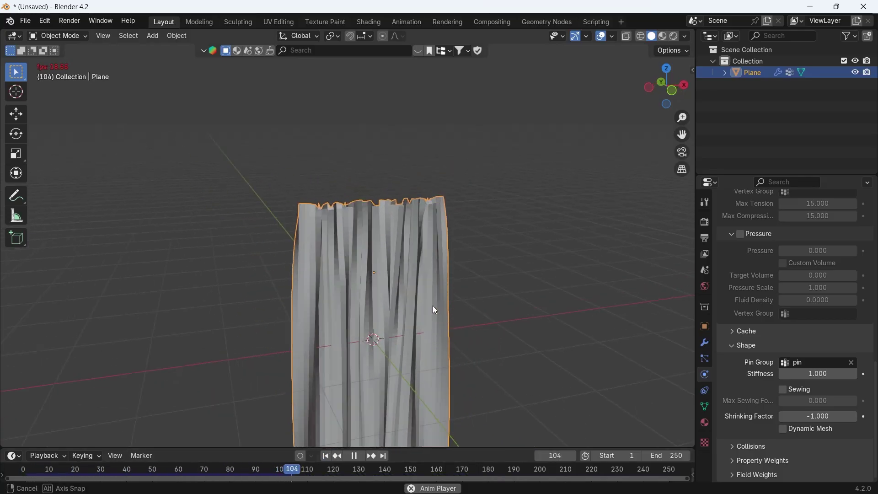
{"action": "key", "text": "space"}
{"action": "scroll", "coordinate": [449, 303], "scroll_direction": "down", "scroll_amount": 4, "text": "shift"}
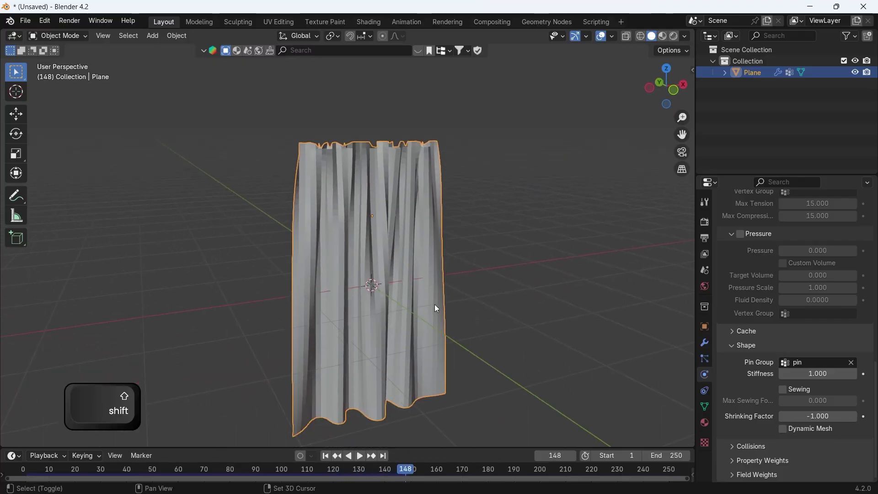
{"action": "right_click", "coordinate": [426, 226]}
{"action": "left_click", "coordinate": [423, 226]}
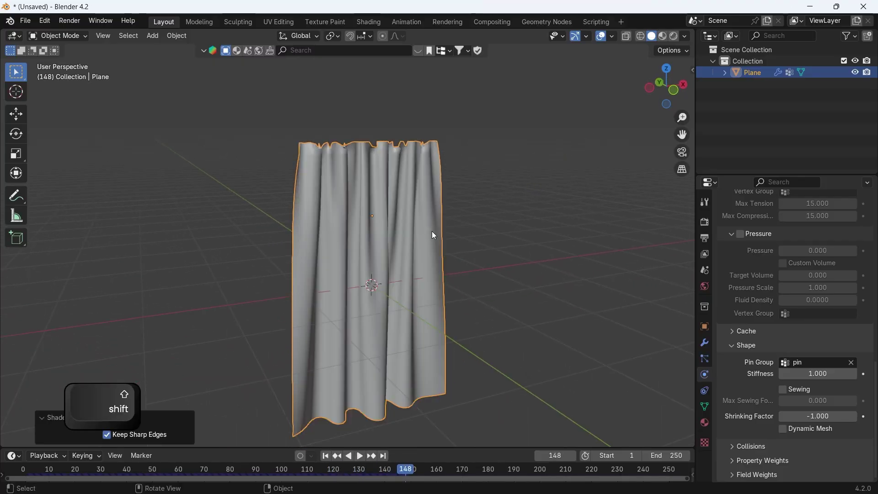
Add a level-2 Subdivision Surface modifier to the curtain.
{"action": "left_click", "coordinate": [704, 343]}
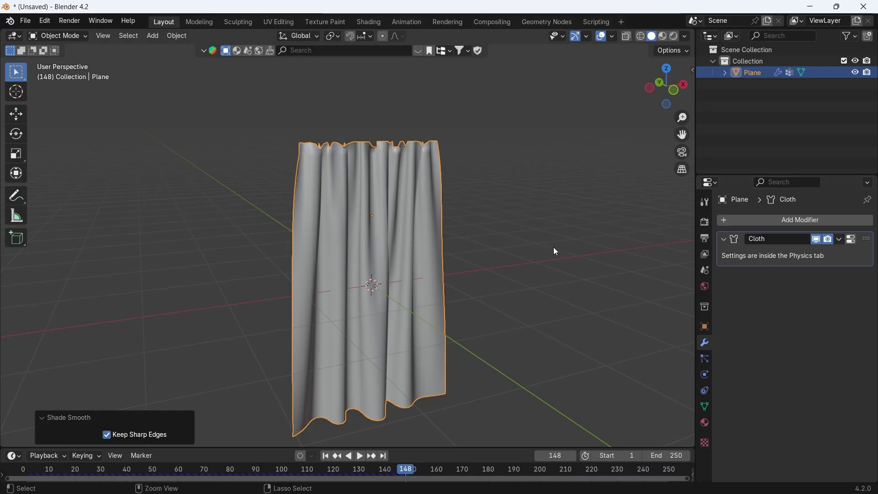
{"action": "key", "text": "ctrl+2"}
{"action": "mouse_move", "coordinate": [434, 269]}
{"action": "middle_mouse_down"}
{"action": "mouse_move", "coordinate": [346, 268]}
{"action": "mouse_move", "coordinate": [431, 270]}
{"action": "middle_mouse_up"}
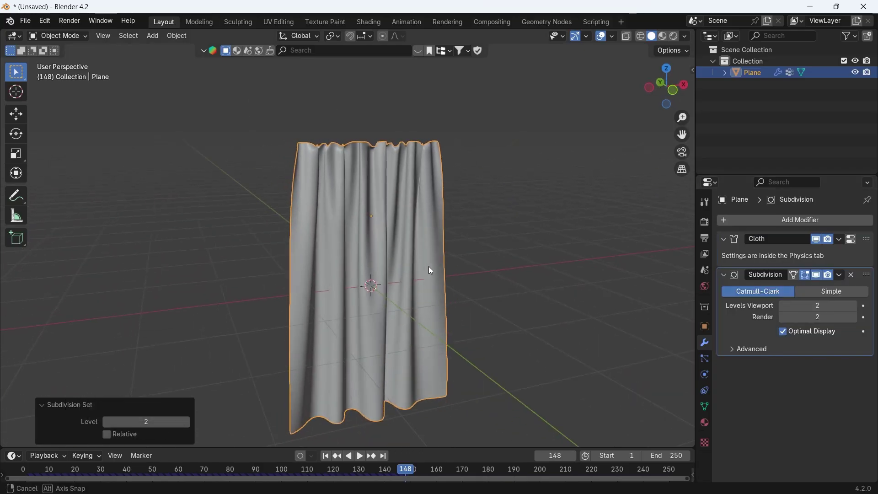
{"action": "key", "text": "shift+a"}
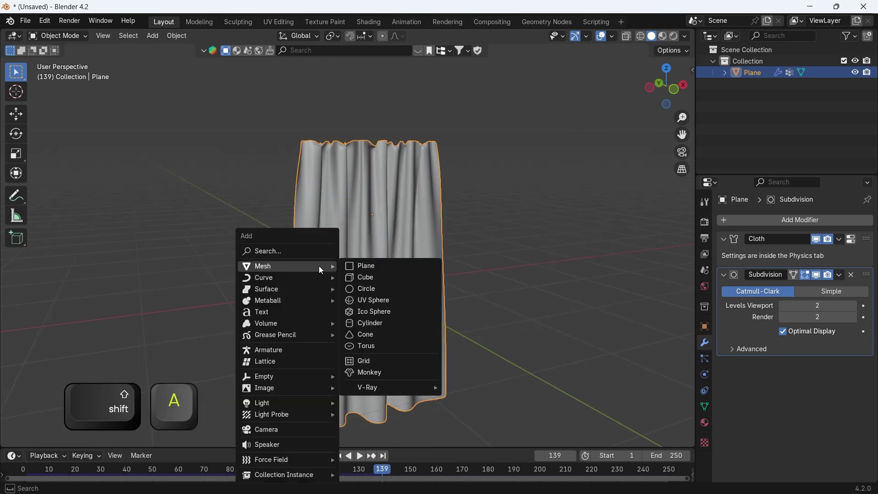
Add a Wind force field rotated 90° around X.
{"action": "mouse_move", "coordinate": [326, 467]}
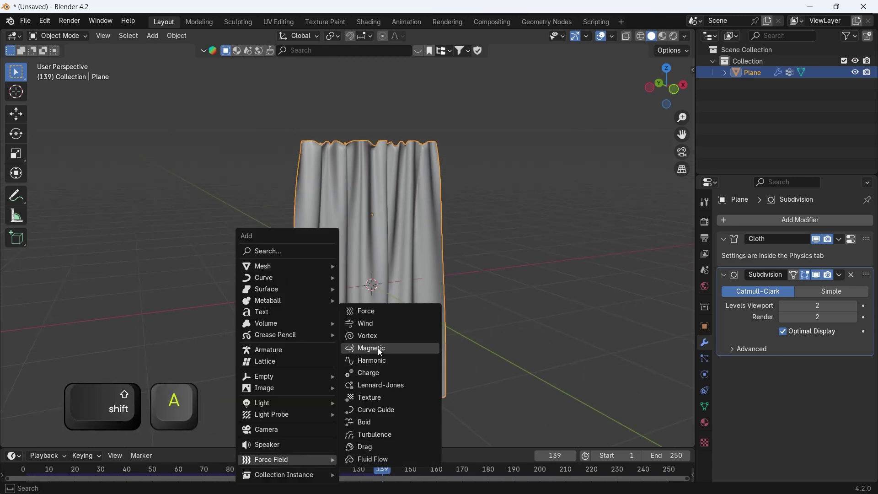
{"action": "left_click", "coordinate": [375, 325]}
{"action": "key", "text": "r"}
{"action": "key", "text": "x"}
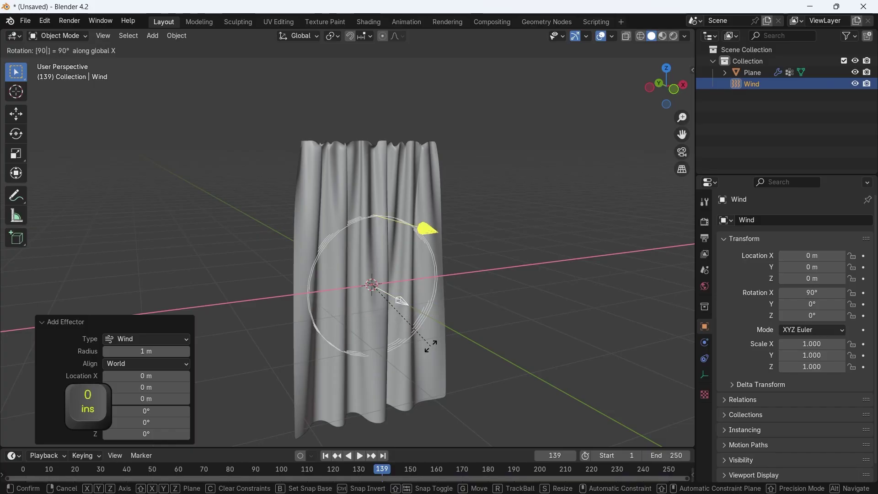
{"action": "left_click", "coordinate": [420, 344]}
Place the wind beside the curtain and turn it 17° around Z.
{"action": "key", "text": "g"}
{"action": "key", "text": "shift+z"}
{"action": "left_click", "coordinate": [373, 332]}
{"action": "key", "text": "r"}
{"action": "key", "text": "z"}
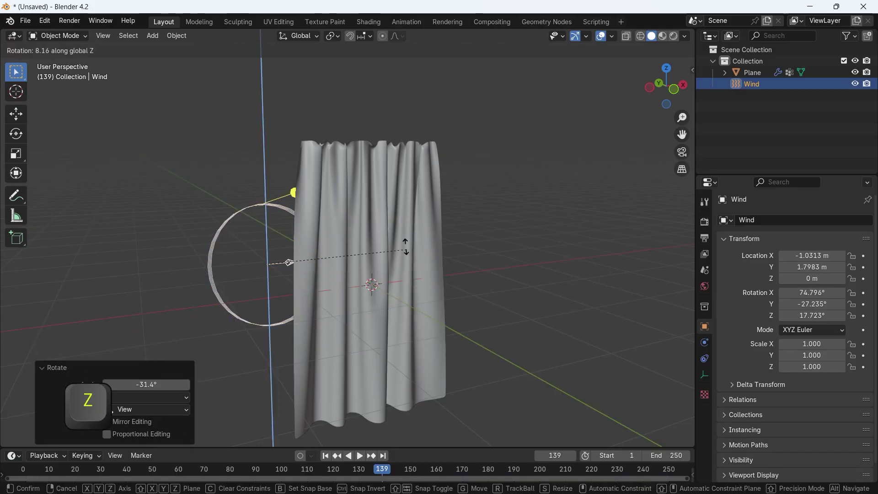
{"action": "left_click", "coordinate": [402, 244]}
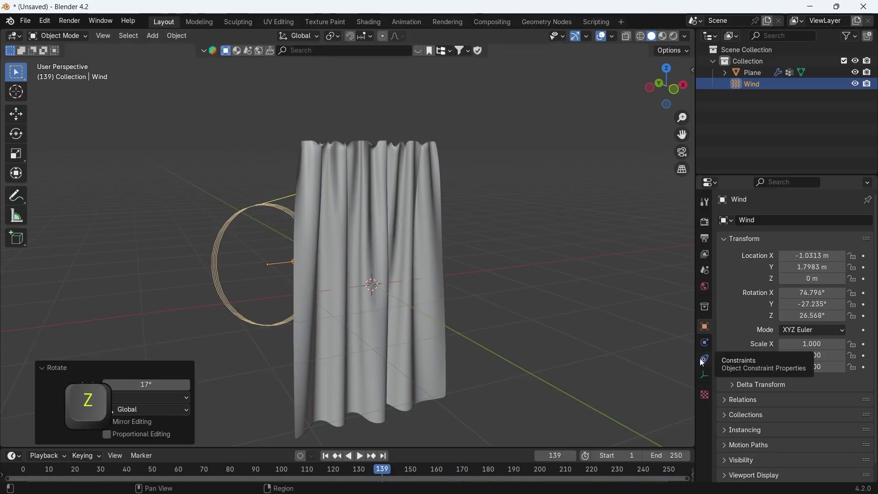
Set the wind Strength to 1500 and replay from frame 1.
{"action": "left_click", "coordinate": [705, 344]}
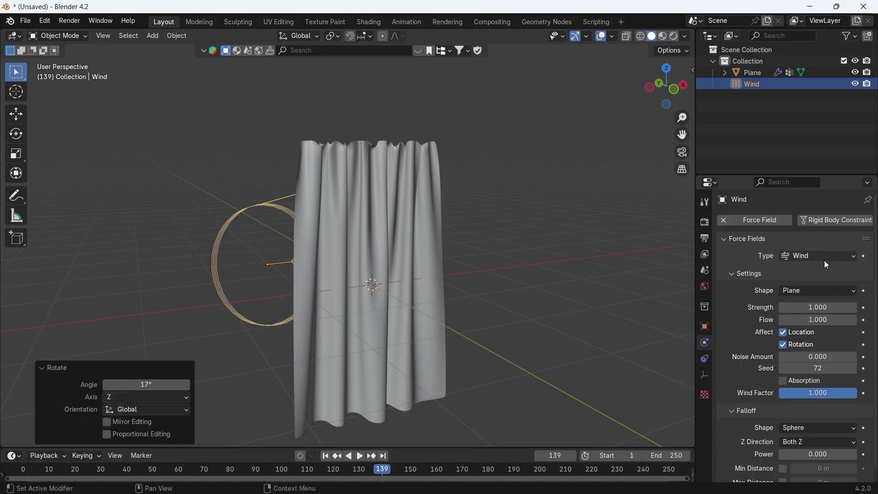
{"action": "type", "text": "15"}
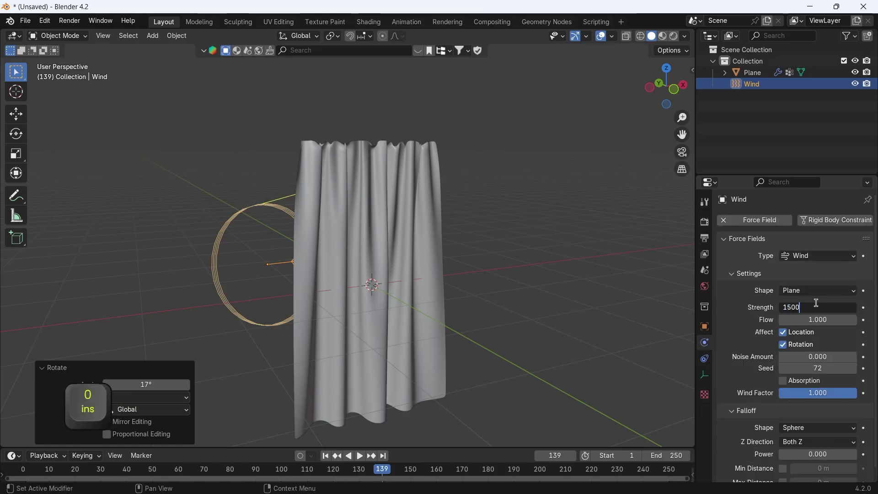
{"action": "key", "text": "Return"}
{"action": "left_click", "coordinate": [326, 456]}
{"action": "key", "text": "space"}
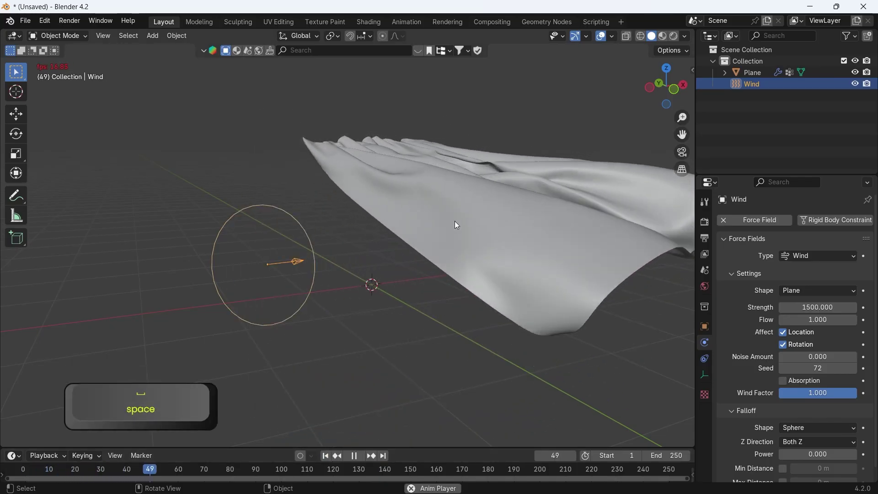
Set the wind's Flow to 5 and Noise Amount to 5.
{"action": "left_click", "coordinate": [825, 321]}
{"action": "type", "text": "5"}
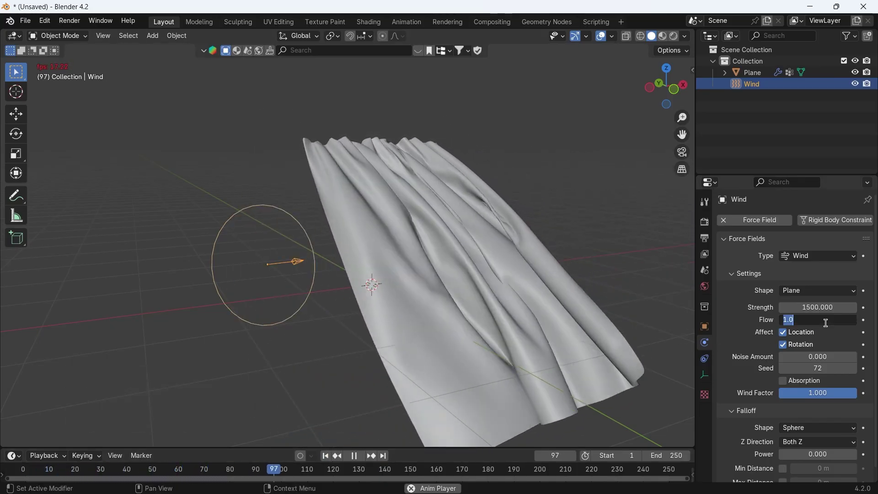
{"action": "key", "text": "Return"}
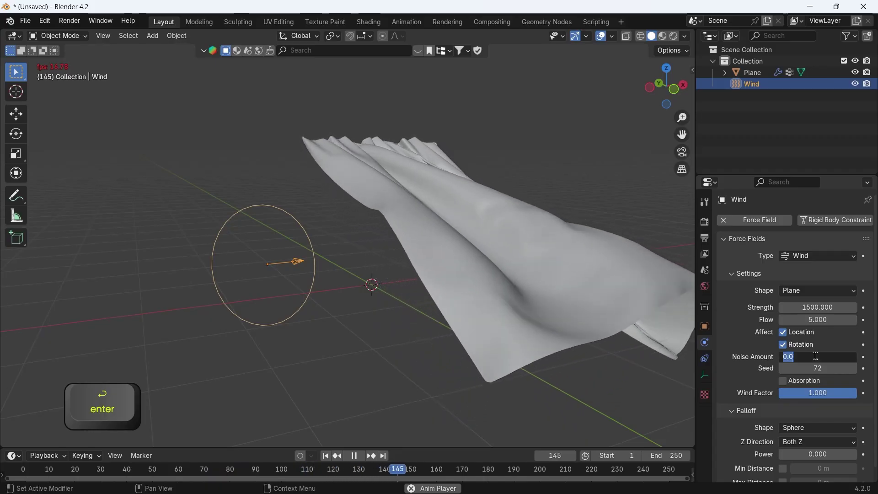
{"action": "left_click", "coordinate": [804, 357]}
{"action": "type", "text": "5"}
{"action": "key", "text": "Return"}
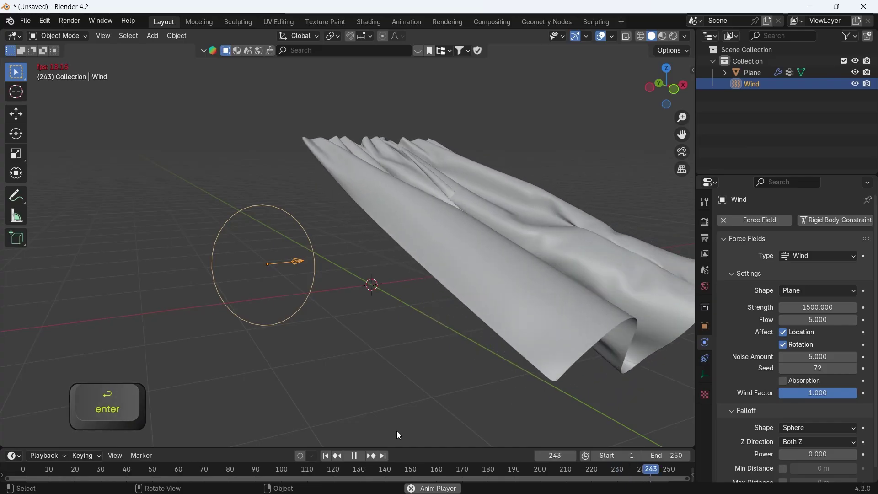
{"action": "middle_click_drag", "start_coordinate": [400, 431], "coordinate": [404, 388]}
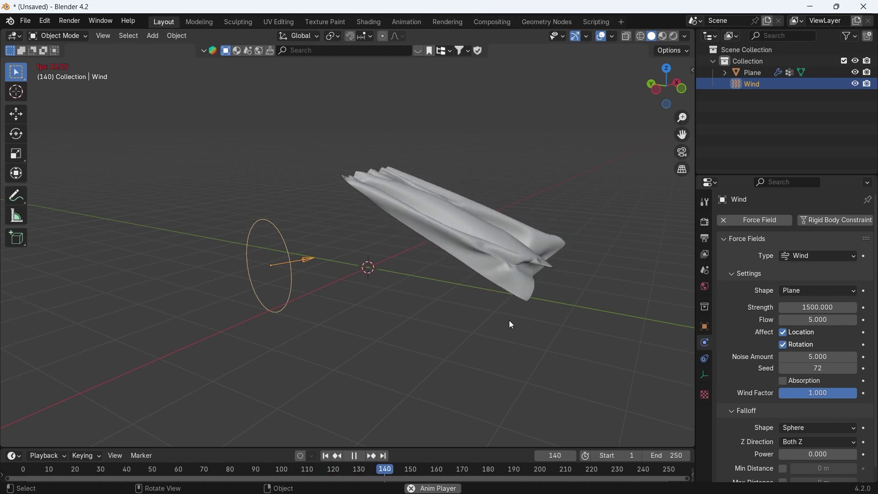
Stop playback, rewind to frame 1, and add a cube.
{"action": "middle_click_drag", "start_coordinate": [509, 336], "coordinate": [427, 325]}
{"action": "key", "text": "space"}
{"action": "key", "text": "shift+Left"}
{"action": "left_click", "coordinate": [384, 202]}
{"action": "key", "text": "shift+a"}
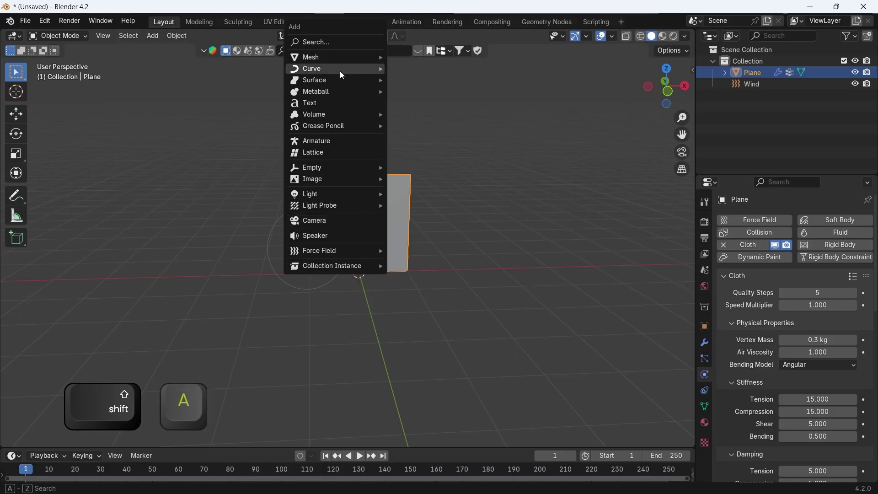
{"action": "mouse_move", "coordinate": [315, 57]}
{"action": "left_click", "coordinate": [418, 64]}
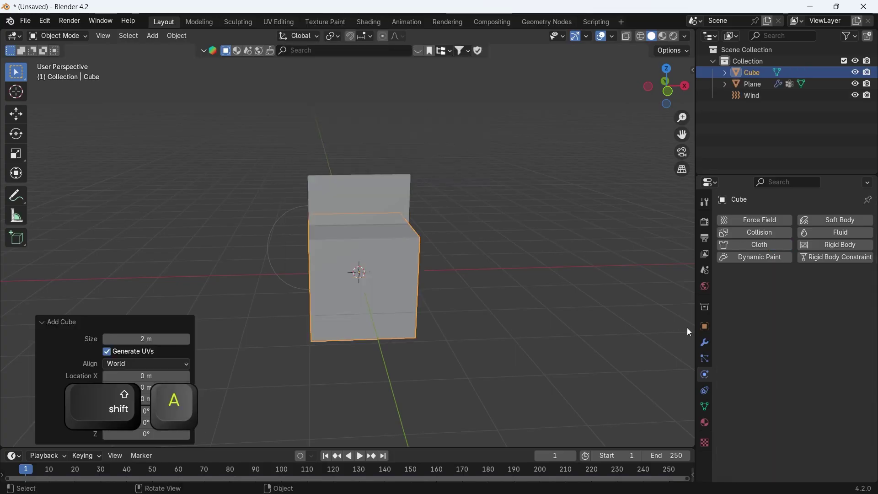
Set the cube's viewport Display As option to Bounds.
{"action": "left_click", "coordinate": [705, 326]}
{"action": "scroll", "coordinate": [777, 401], "scroll_direction": "down", "scroll_amount": 2}
{"action": "left_click", "coordinate": [746, 430]}
{"action": "scroll", "coordinate": [766, 438], "scroll_direction": "down", "scroll_amount": 6}
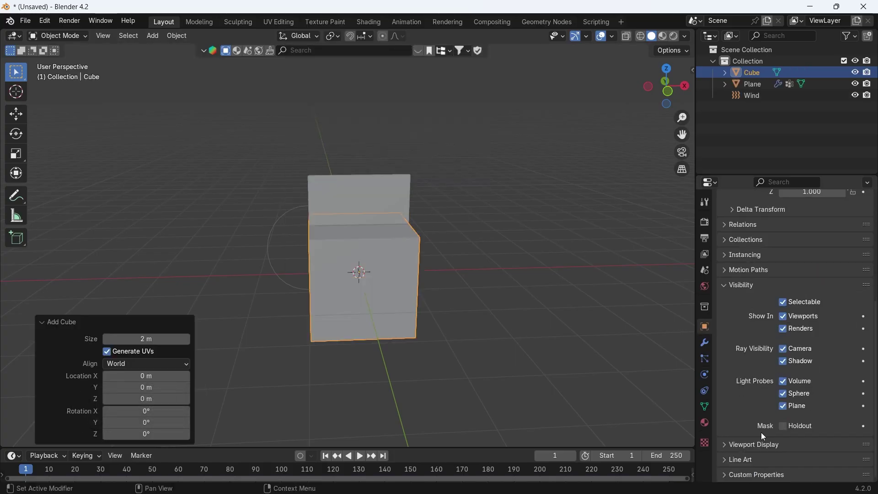
{"action": "scroll", "coordinate": [777, 442], "scroll_direction": "down", "scroll_amount": 5}
{"action": "left_click", "coordinate": [806, 473]}
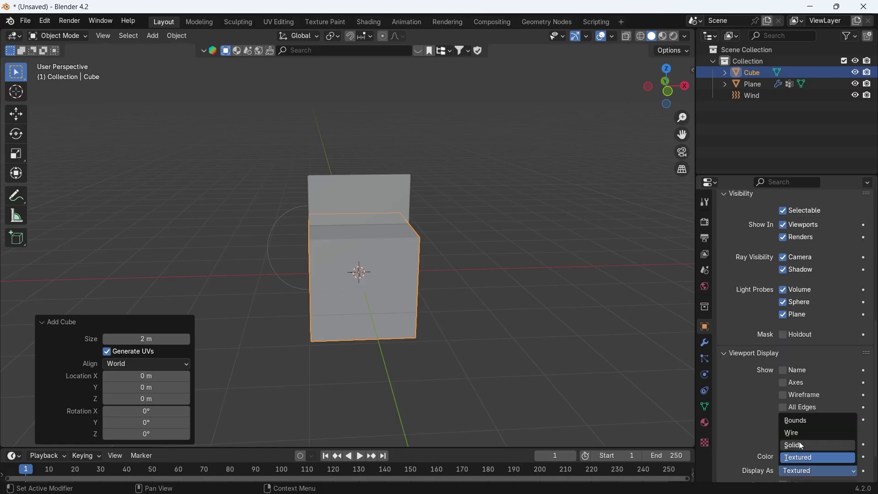
{"action": "left_click", "coordinate": [797, 419]}
Flatten the cube on Y and Z into a thin bar above the plane.
{"action": "middle_click_drag", "start_coordinate": [427, 293], "coordinate": [530, 341]}
{"action": "scroll", "coordinate": [530, 341], "scroll_direction": "up", "scroll_amount": 2}
{"action": "key", "text": "s"}
{"action": "key", "text": "x"}
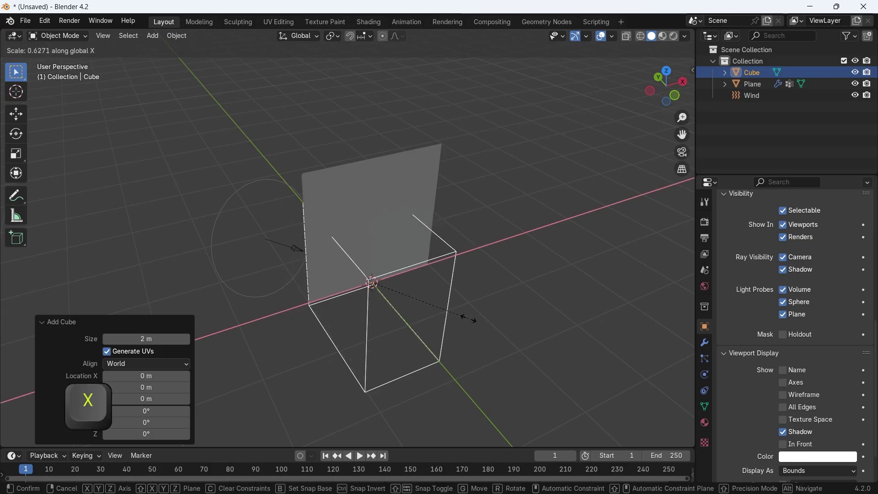
{"action": "key", "text": "shift+x"}
{"action": "left_click", "coordinate": [396, 300]}
{"action": "key", "text": "g"}
{"action": "key", "text": "z"}
{"action": "left_click", "coordinate": [413, 168]}
Apply the thin bar's scale.
{"action": "key", "text": "ctrl+a"}
{"action": "left_click", "coordinate": [457, 194]}
{"action": "middle_click_drag", "start_coordinate": [457, 193], "coordinate": [437, 200]}
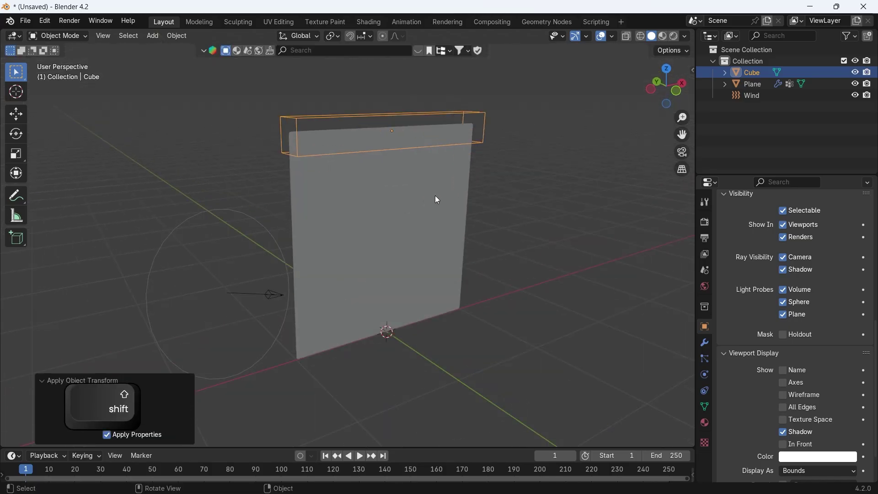
{"action": "left_click", "coordinate": [705, 390]}
{"action": "key", "text": "ctrl+z"}
Give the plane a Copy Scale constraint targeting the Cube.
{"action": "left_click", "coordinate": [786, 220]}
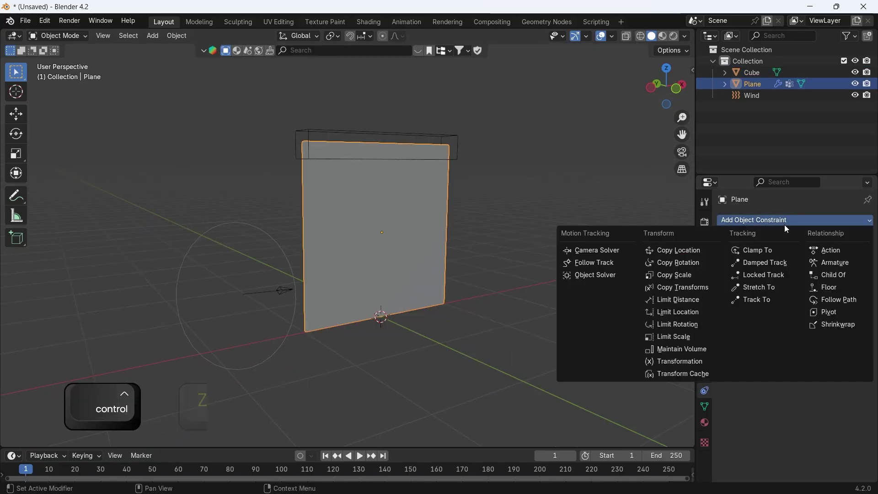
{"action": "left_click", "coordinate": [690, 276]}
{"action": "left_click", "coordinate": [457, 143]}
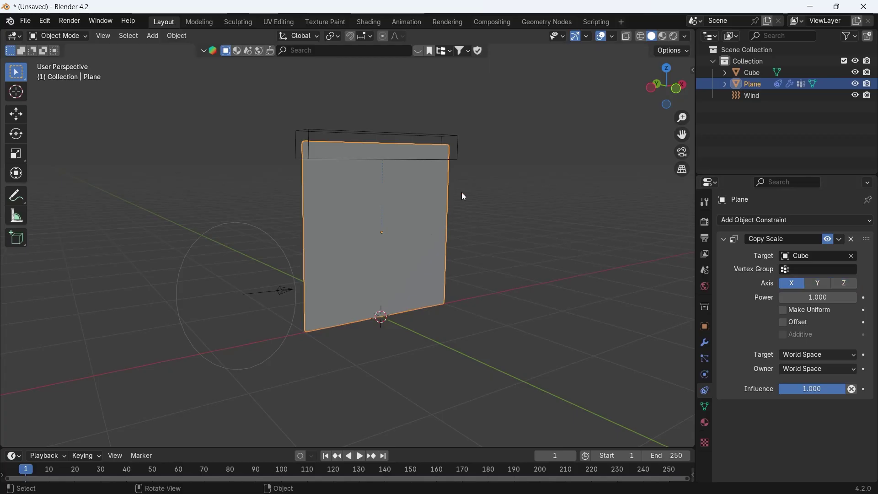
{"action": "left_click", "coordinate": [460, 154]}
Test scaling the cube on X during playback, then remove the Copy Scale constraint.
{"action": "key", "text": "space"}
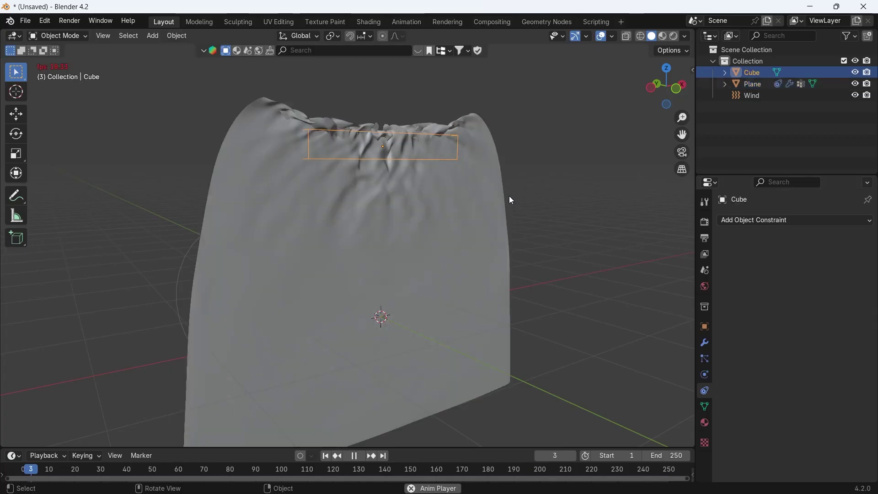
{"action": "key", "text": "s"}
{"action": "key", "text": "x"}
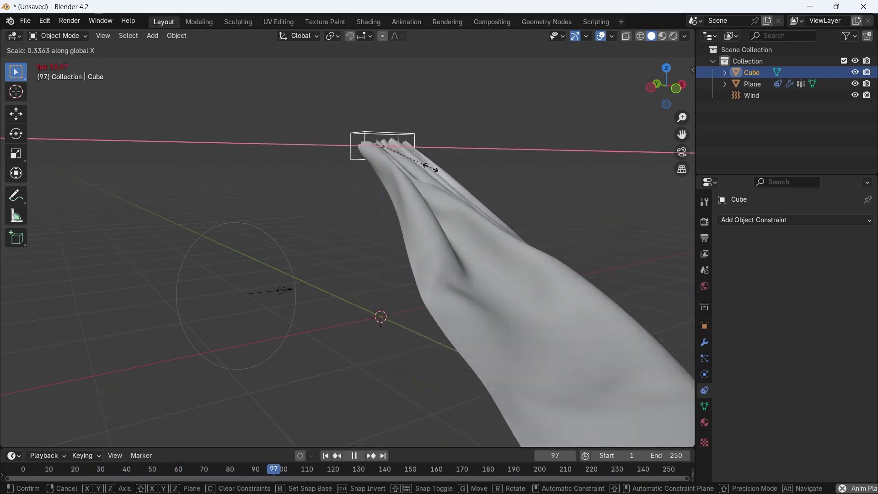
{"action": "right_click", "coordinate": [511, 188]}
{"action": "key", "text": "ctrl+z"}
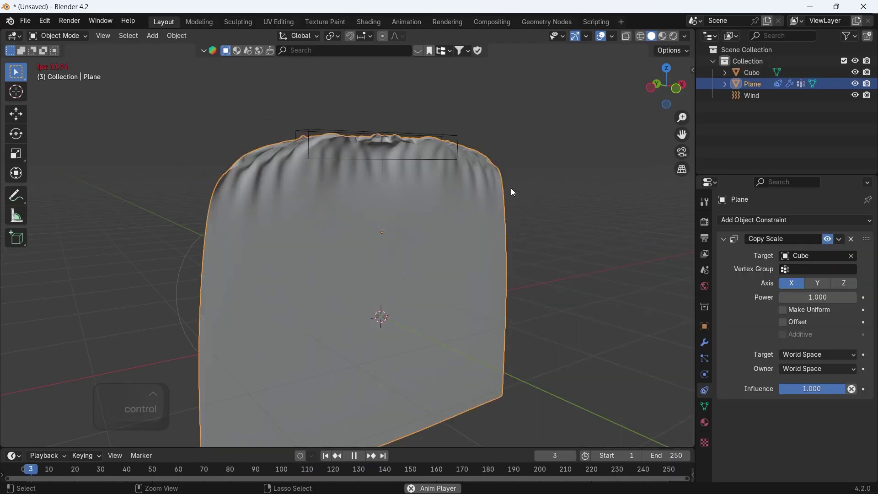
{"action": "key", "text": "space"}
{"action": "left_click", "coordinate": [330, 456]}
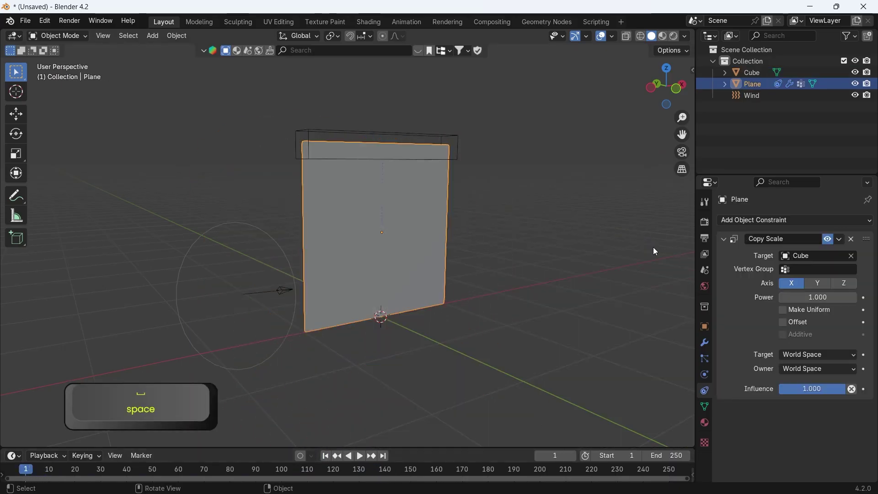
{"action": "left_click", "coordinate": [851, 239]}
{"action": "left_click", "coordinate": [380, 137]}
Delete the cube and the wind force object from the scene.
{"action": "key", "text": "x"}
{"action": "left_click", "coordinate": [415, 172]}
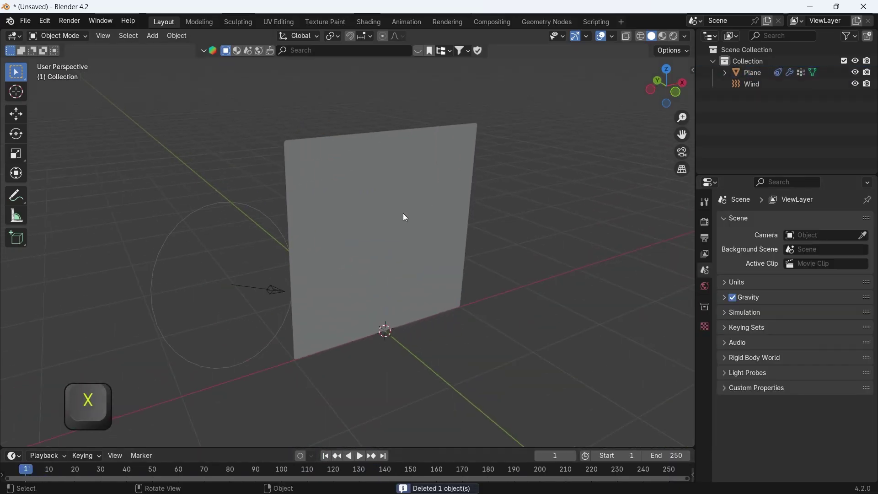
{"action": "left_click", "coordinate": [230, 204]}
{"action": "key", "text": "x"}
{"action": "left_click", "coordinate": [204, 278]}
{"action": "left_click", "coordinate": [388, 239]}
Apply the Silk cloth preset to the plane with Shrinking Factor 0, then preview the simulation.
{"action": "left_click", "coordinate": [705, 379]}
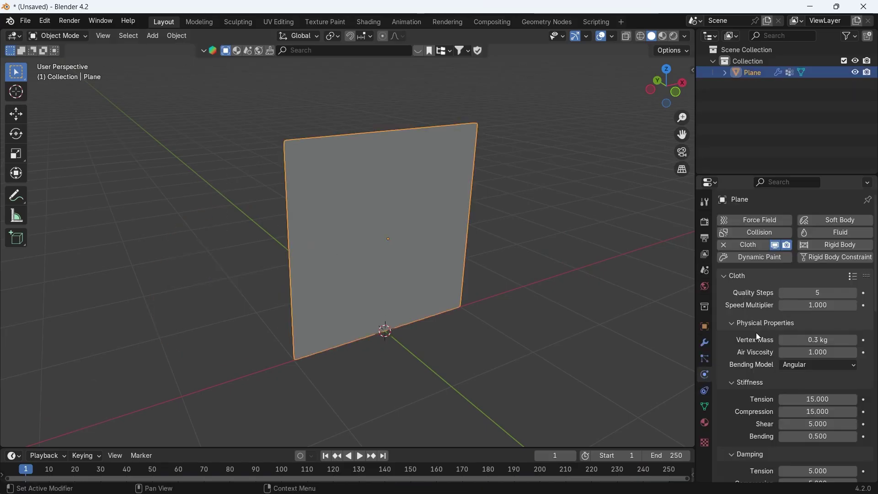
{"action": "left_click", "coordinate": [853, 277]}
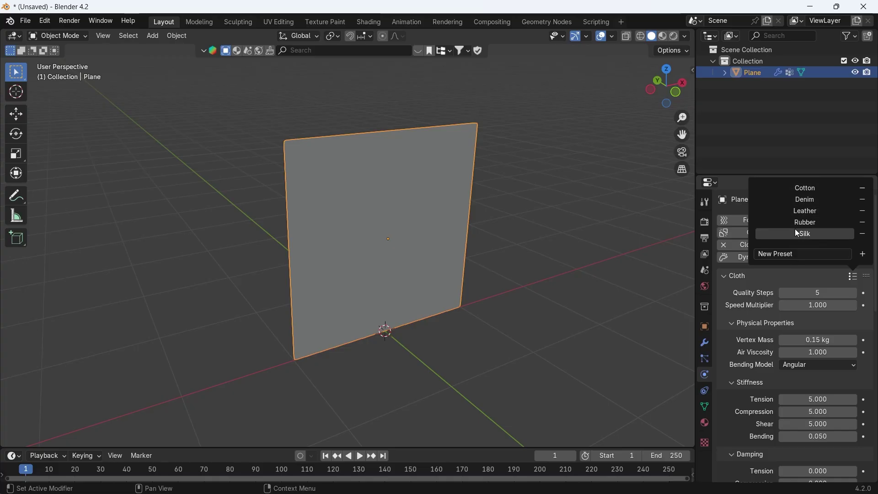
{"action": "scroll", "coordinate": [747, 348], "scroll_direction": "down", "scroll_amount": 20}
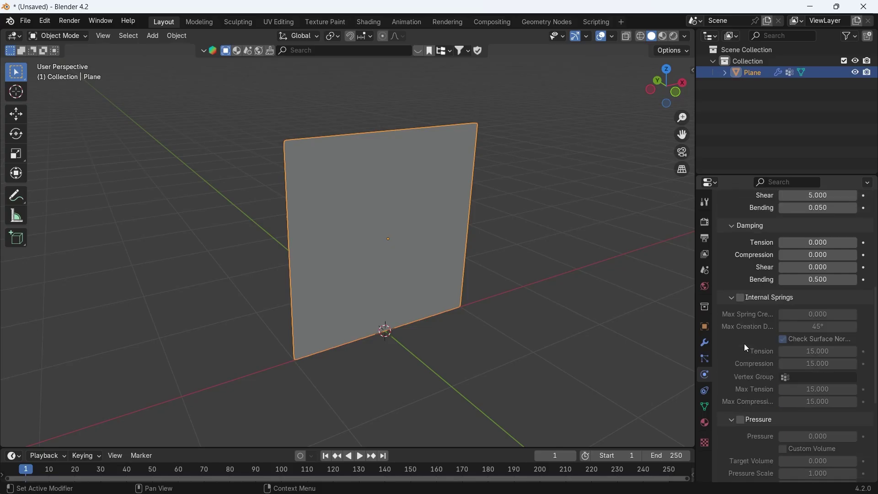
{"action": "left_click", "coordinate": [805, 416]}
{"action": "type", "text": "0"}
{"action": "key", "text": "Return"}
{"action": "key", "text": "space"}
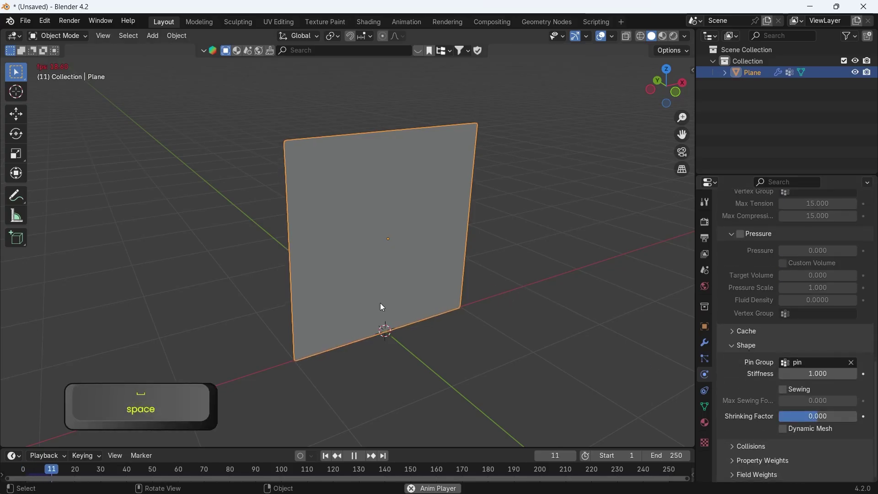
{"action": "middle_click_drag", "start_coordinate": [394, 243], "coordinate": [390, 234]}
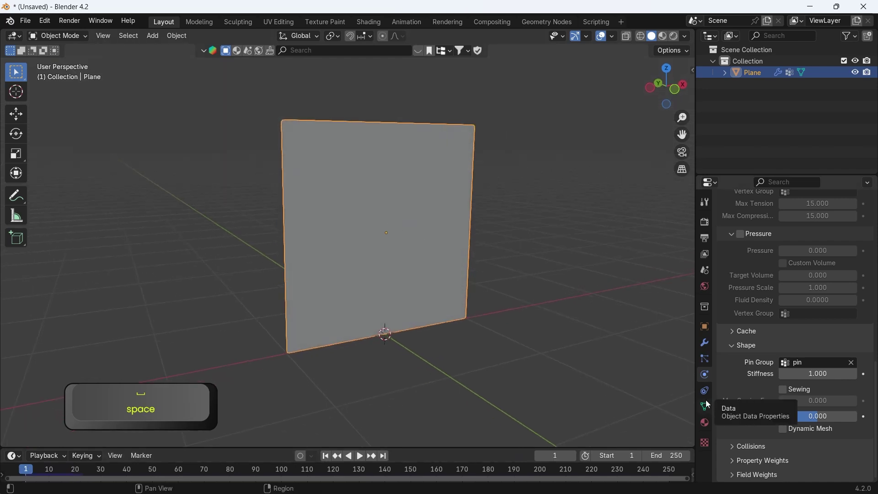
{"action": "left_click", "coordinate": [706, 406]}
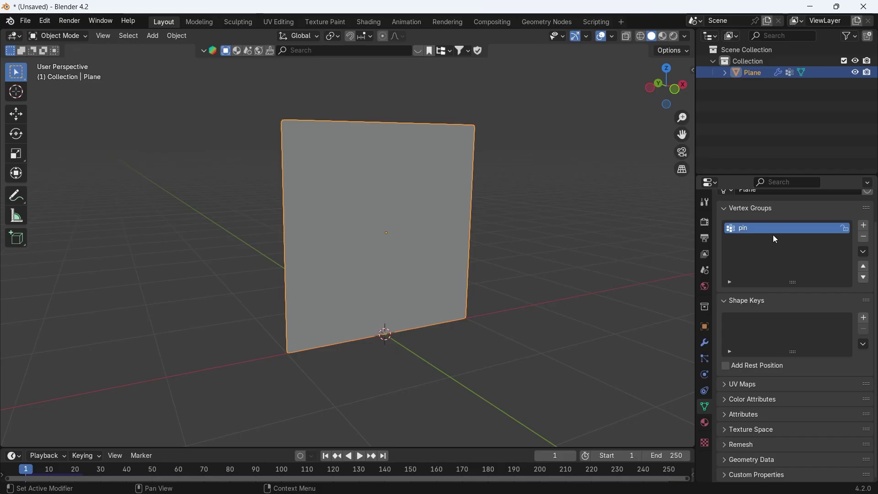
Add Basis and Key 1 shape keys, keyframe Key 1's value at 0 on frame 20, and enter Edit Mode.
{"action": "left_click", "coordinate": [863, 318]}
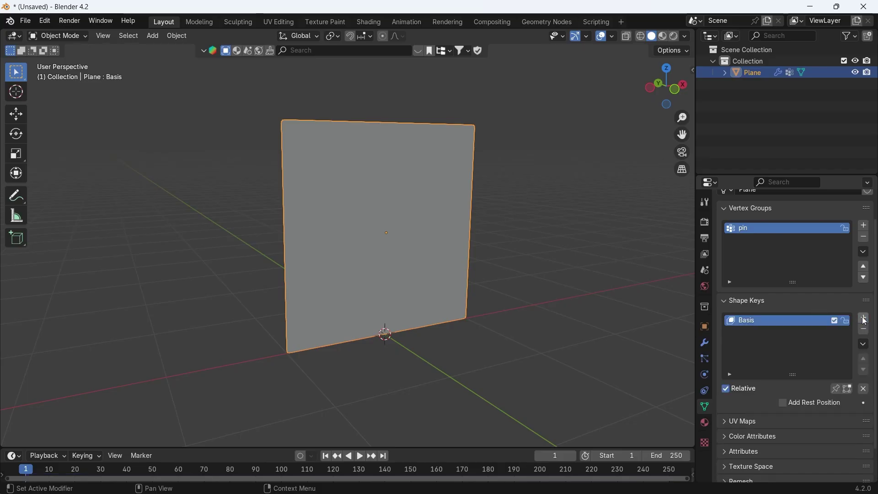
{"action": "left_click", "coordinate": [864, 320]}
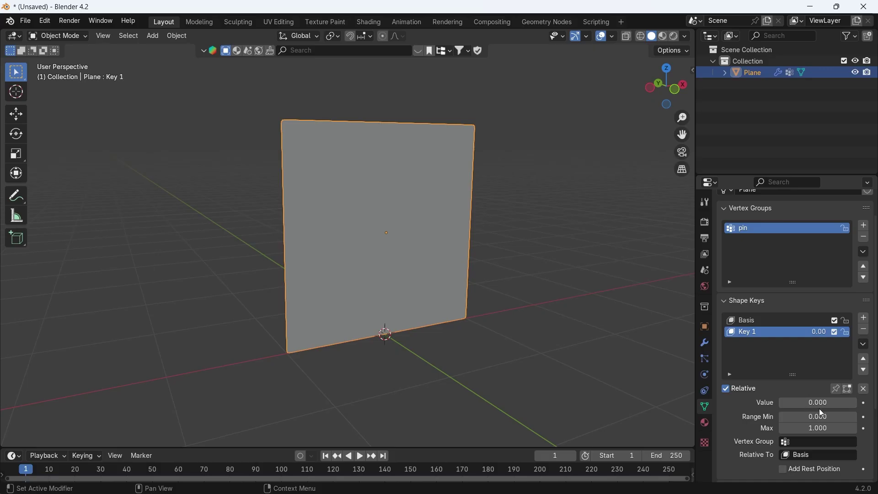
{"action": "key", "text": "space"}
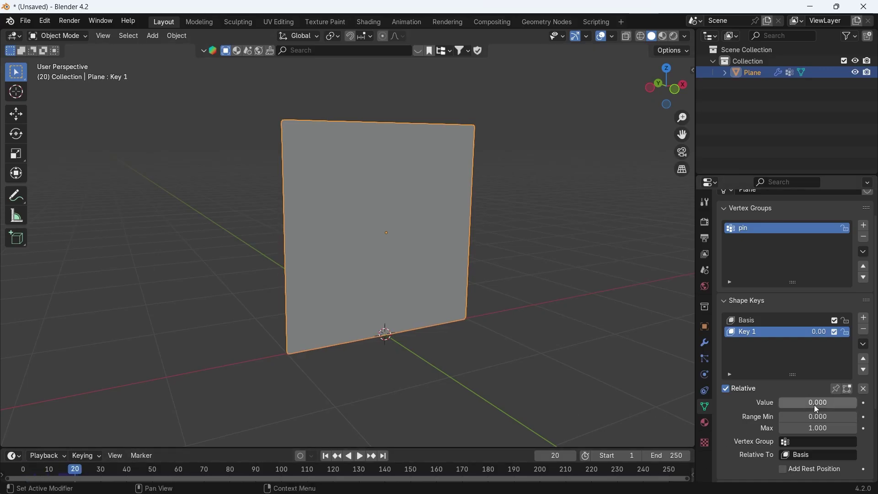
{"action": "key", "text": "i"}
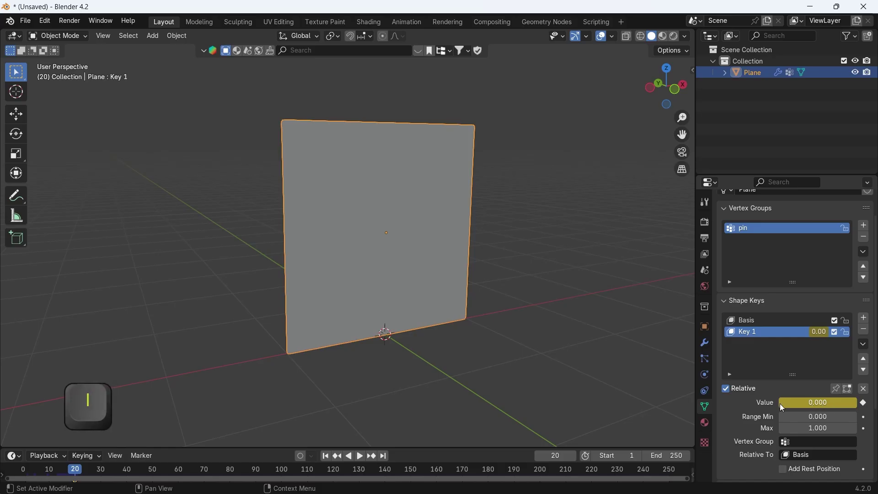
{"action": "left_click_drag", "start_coordinate": [170, 447], "coordinate": [170, 426]}
{"action": "key", "text": "space"}
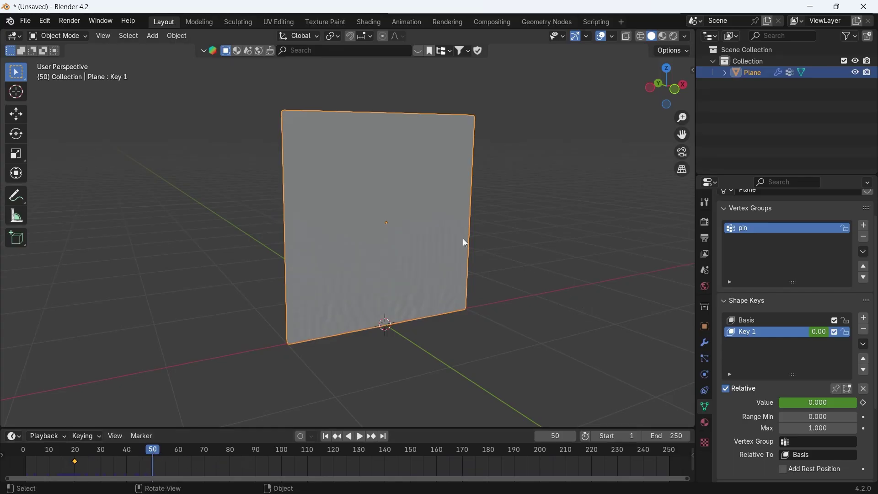
{"action": "key", "text": "Tab"}
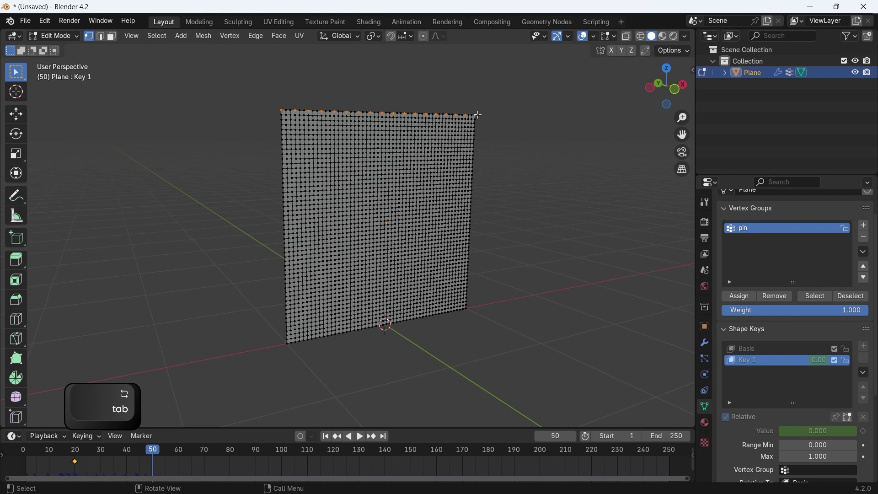
Snap the 3D cursor to the curtain's top-right corner vertex.
{"action": "left_click", "coordinate": [494, 129]}
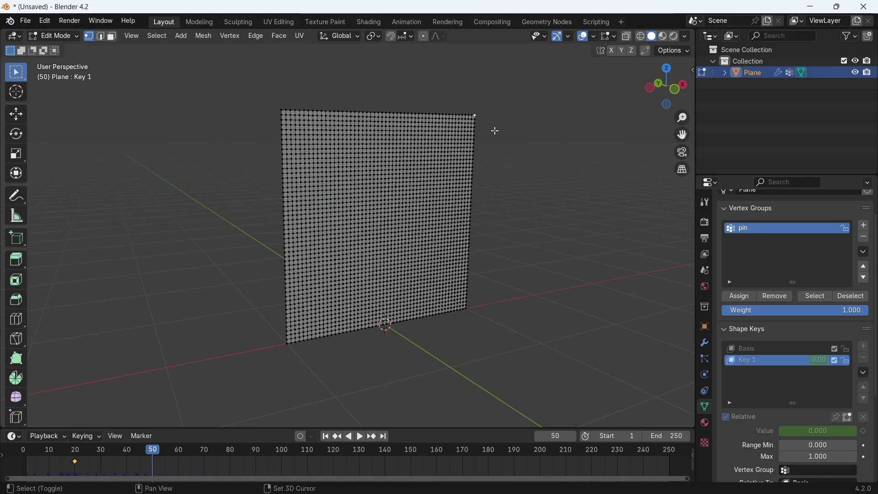
{"action": "key", "text": "shift+s"}
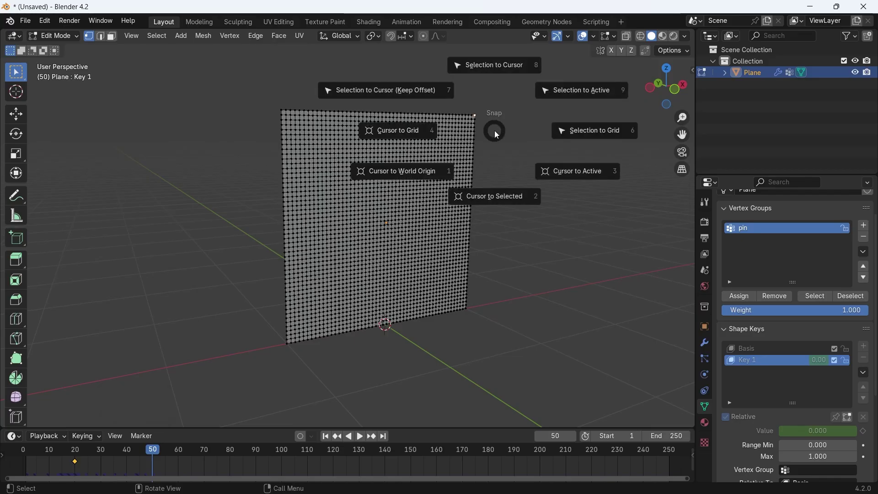
{"action": "left_click", "coordinate": [495, 188]}
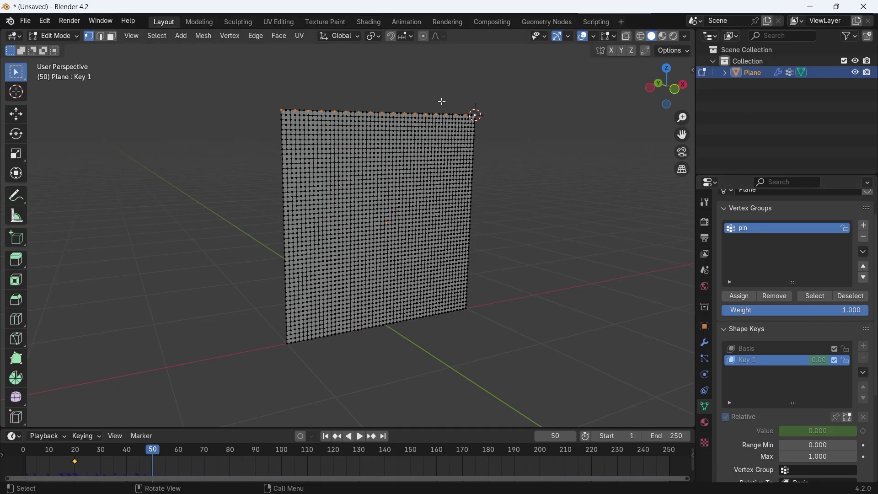
Scale the top row to 0.35 along X using the 3D cursor as pivot point.
{"action": "left_click", "coordinate": [374, 43]}
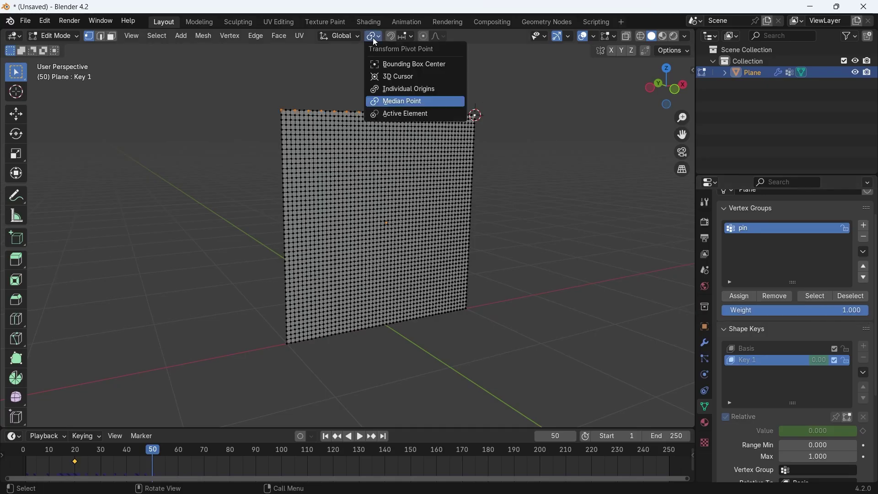
{"action": "left_click", "coordinate": [396, 74]}
{"action": "key", "text": "s"}
{"action": "key", "text": "x"}
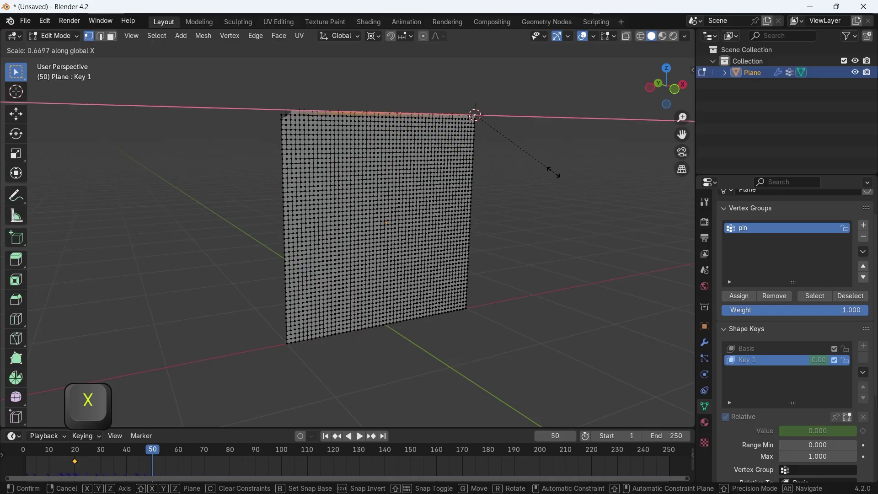
{"action": "left_click", "coordinate": [510, 148]}
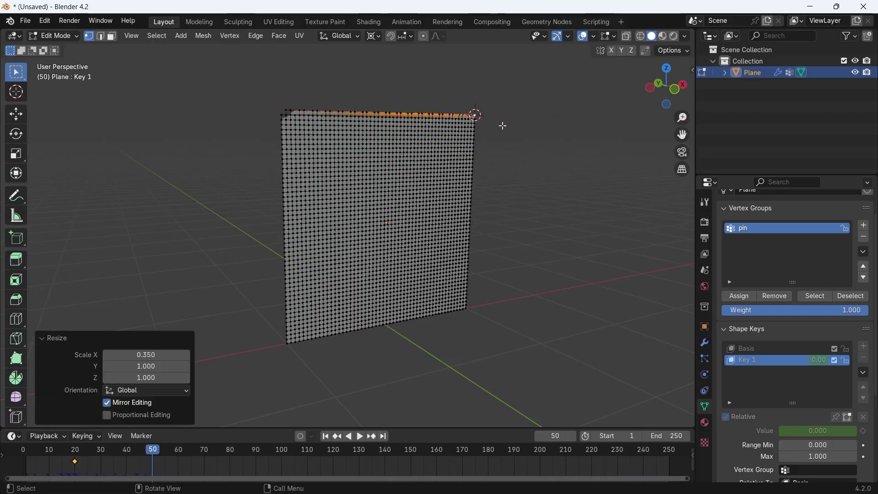
Back in Object Mode, keyframe Key 1's value at 1.0 on frame 50.
{"action": "key", "text": "Tab"}
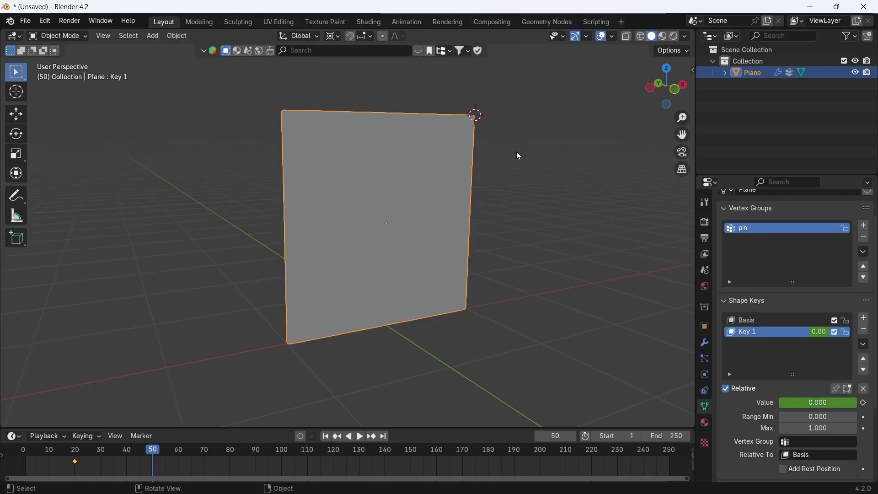
{"action": "left_click_drag", "start_coordinate": [819, 402], "coordinate": [845, 402]}
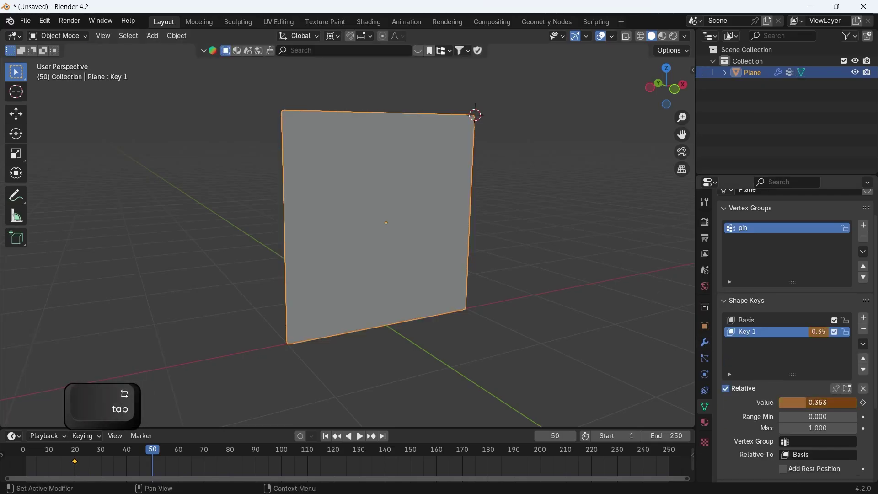
{"action": "left_click", "coordinate": [863, 403]}
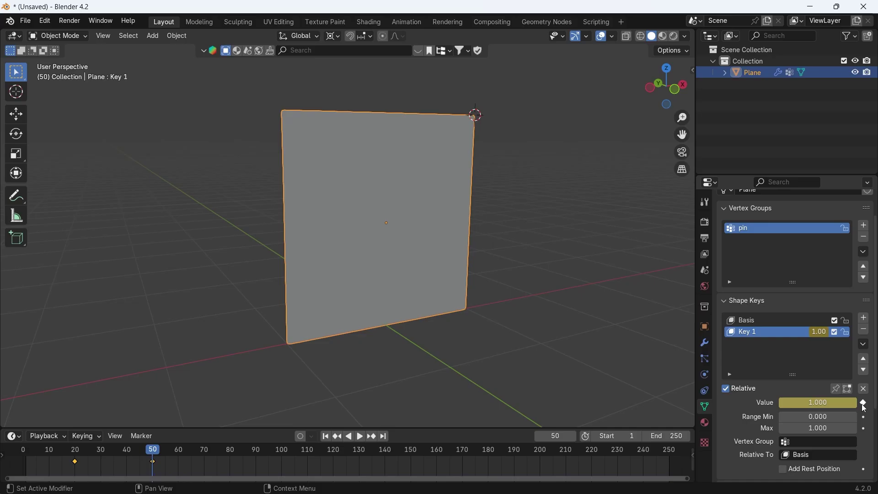
Play the cloth simulation from frame 1, then keyframe Key 1 at full value on frame 90.
{"action": "left_click", "coordinate": [327, 441]}
{"action": "key", "text": "space"}
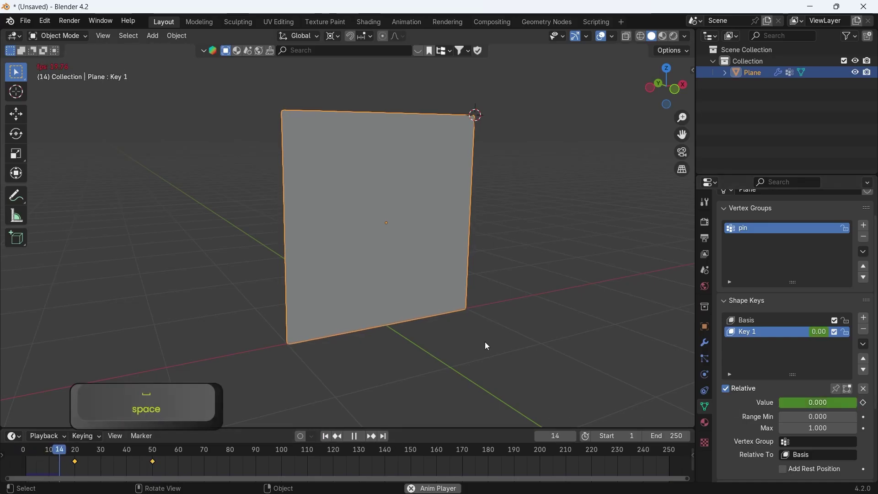
{"action": "key", "text": "space"}
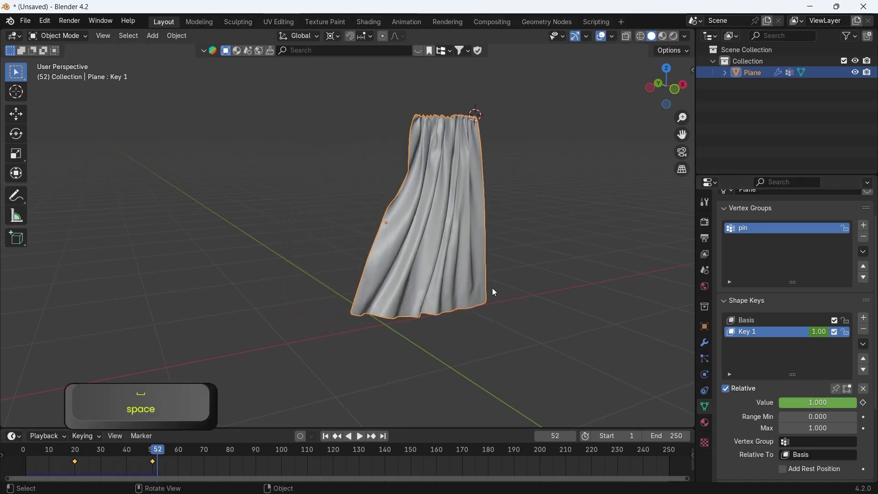
{"action": "key", "text": "space"}
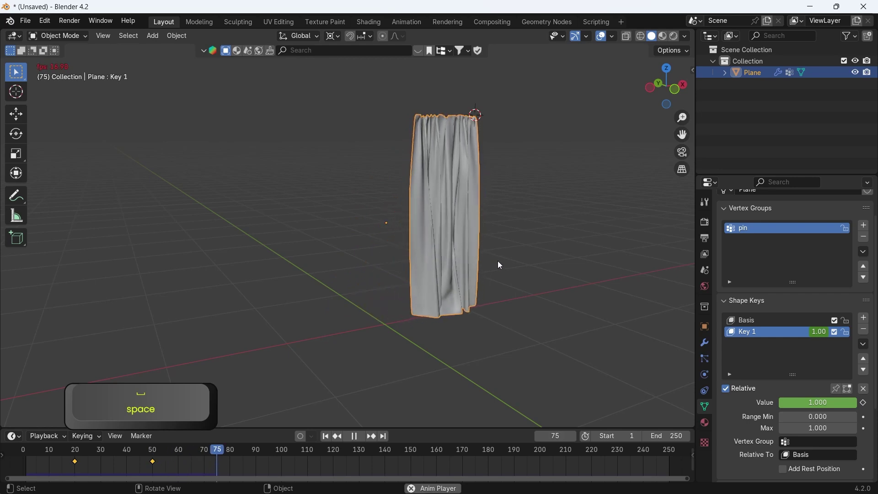
{"action": "middle_click_drag", "start_coordinate": [488, 280], "coordinate": [479, 311]}
{"action": "key", "text": "space"}
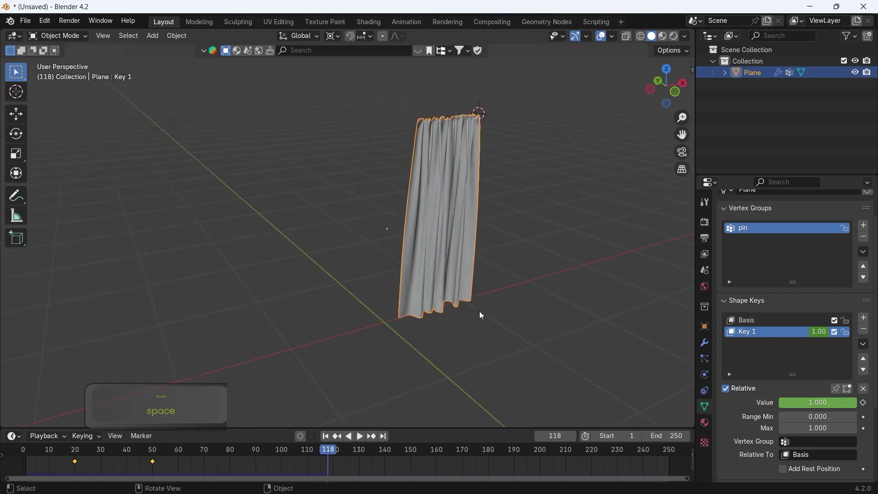
{"action": "mouse_move", "coordinate": [324, 455]}
{"action": "left_mouse_down"}
{"action": "mouse_move", "coordinate": [232, 453]}
{"action": "mouse_move", "coordinate": [335, 453]}
{"action": "left_mouse_up"}
{"action": "key", "text": "i"}
Keyframe Key 1's value at 0 on frame 120.
{"action": "left_click", "coordinate": [834, 402]}
{"action": "type", "text": "0"}
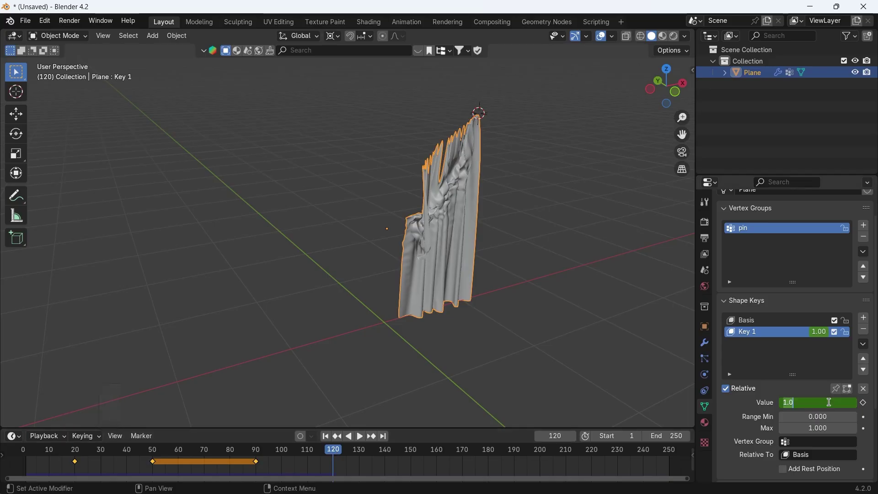
{"action": "key", "text": "Return"}
{"action": "key", "text": "i"}
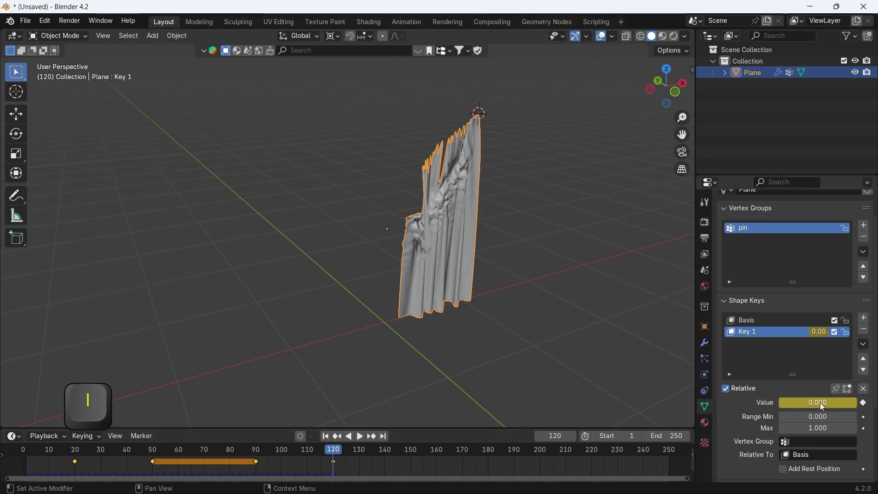
Set the animation end frame to 120 and play the simulation from the start.
{"action": "left_click", "coordinate": [670, 436]}
{"action": "type", "text": "120"}
{"action": "key", "text": "Return"}
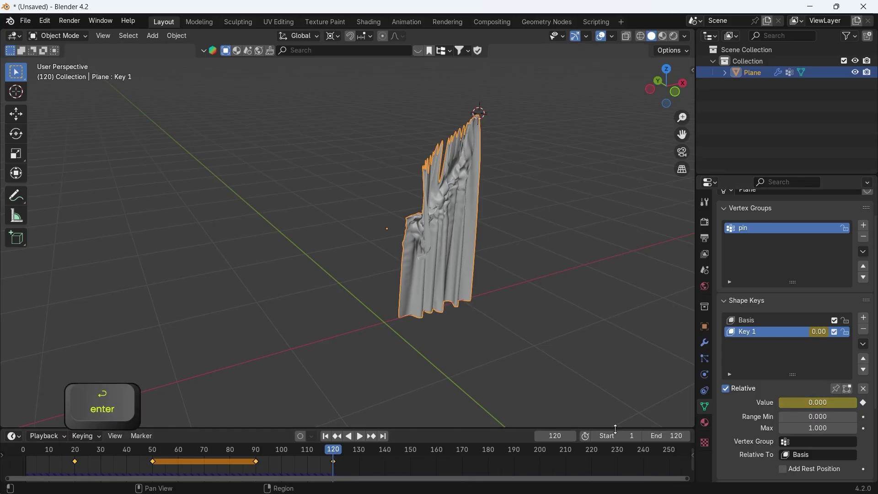
{"action": "left_click", "coordinate": [326, 436]}
{"action": "key", "text": "space"}
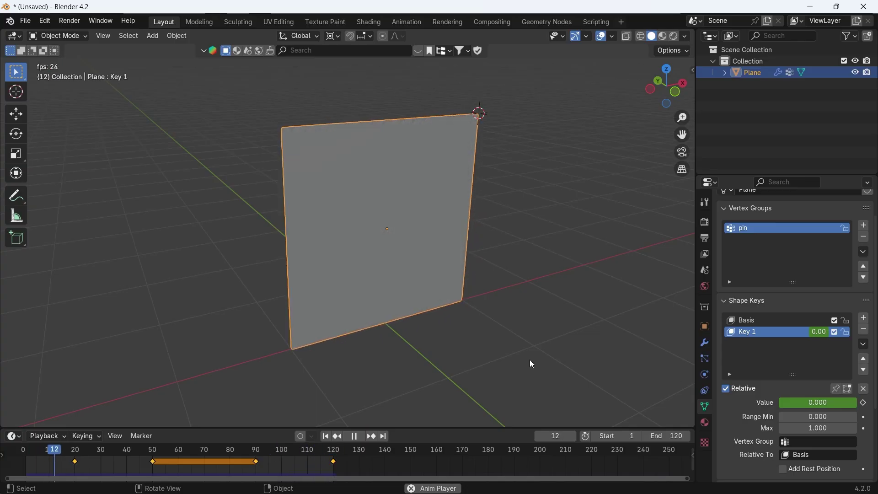
{"action": "key", "text": "space"}
Change the end frame to 150 and replay the curtain simulation.
{"action": "left_click", "coordinate": [670, 435]}
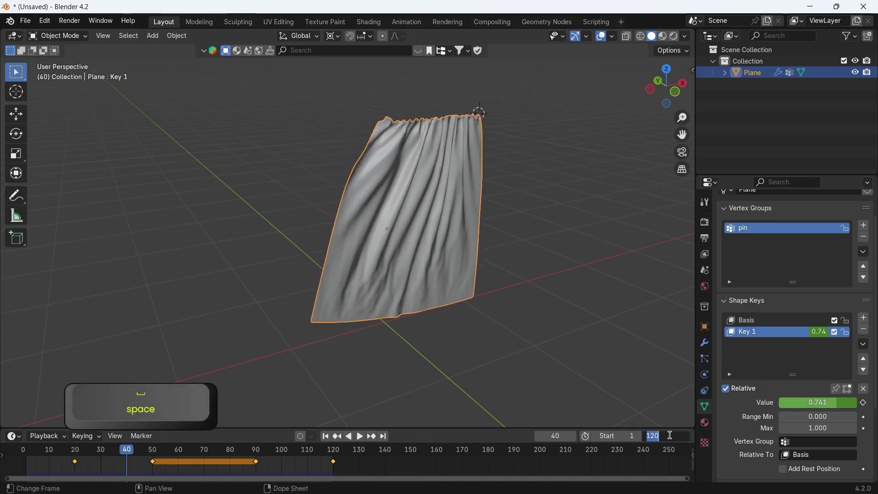
{"action": "type", "text": "150"}
{"action": "key", "text": "Return"}
{"action": "key", "text": "space"}
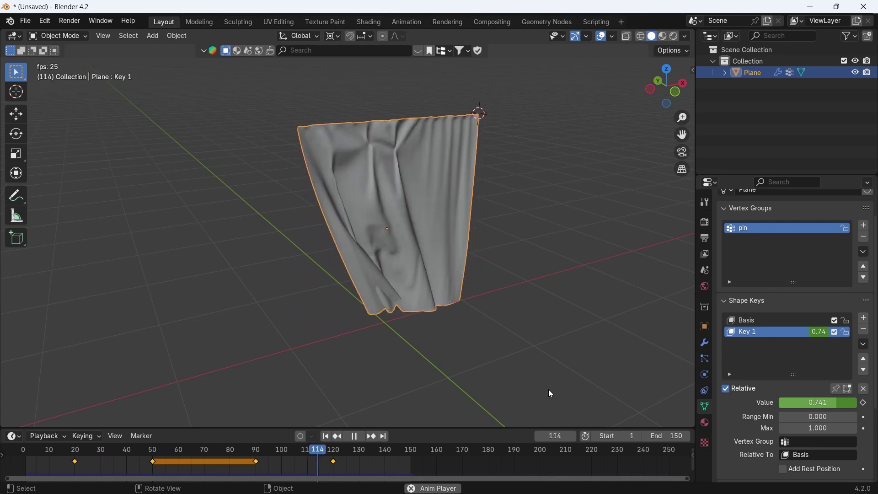
{"action": "key", "text": "space"}
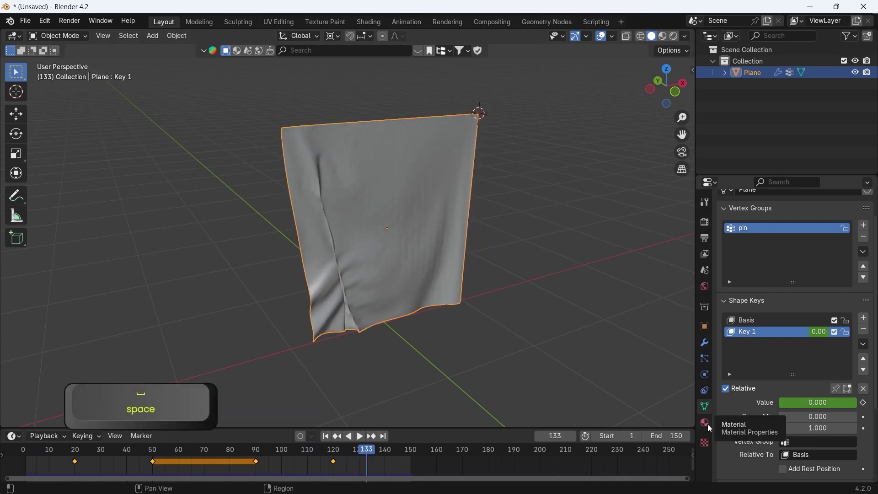
Apply the Rubber cloth preset to the curtain and replay the simulation.
{"action": "left_click", "coordinate": [705, 374]}
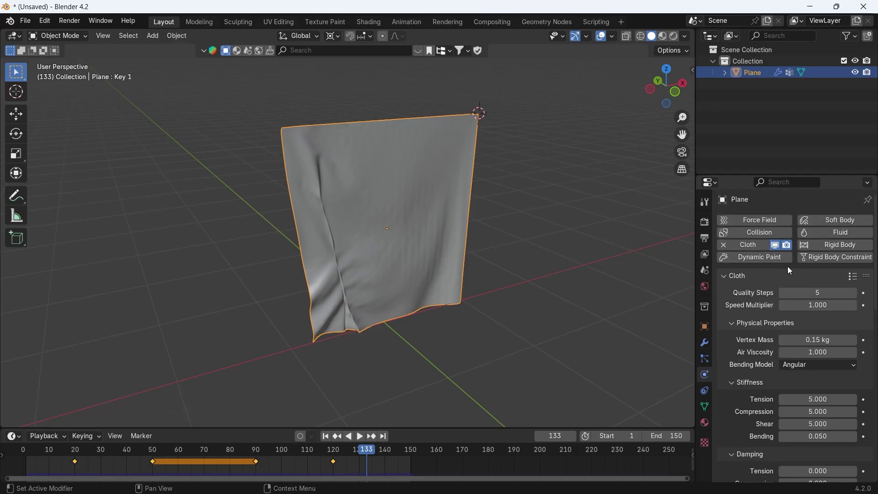
{"action": "left_click", "coordinate": [853, 276]}
{"action": "left_click", "coordinate": [804, 222]}
{"action": "key", "text": "space"}
{"action": "key", "text": "space"}
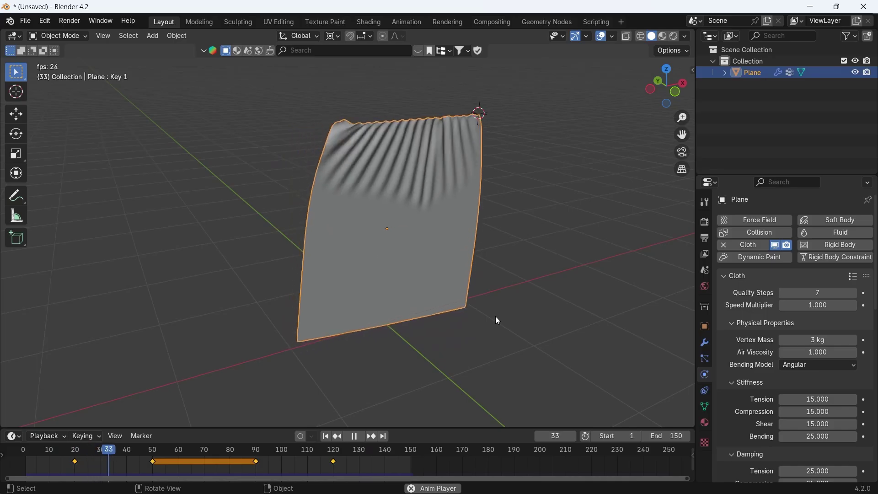
{"action": "middle_click_drag", "start_coordinate": [495, 317], "coordinate": [547, 329]}
Collapse the cloth Shape panel and expand the Cache panel showing frames 1 to 250.
{"action": "scroll", "coordinate": [759, 407], "scroll_direction": "down", "scroll_amount": 10}
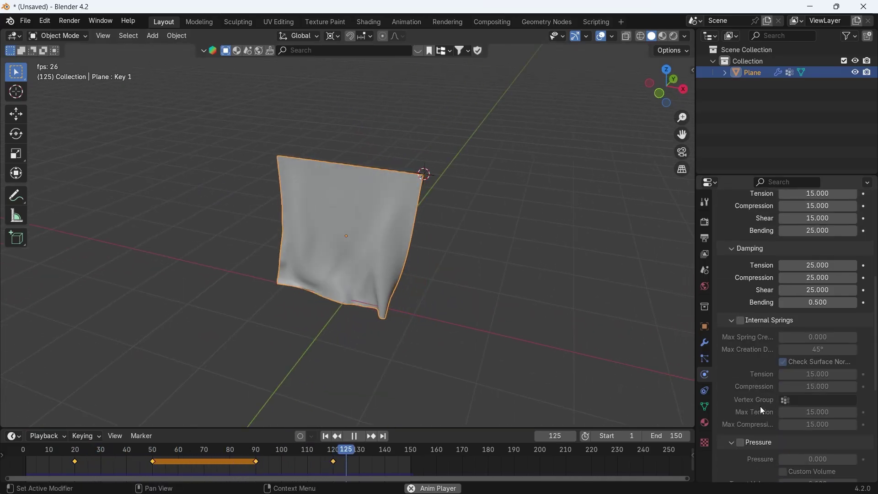
{"action": "scroll", "coordinate": [760, 406], "scroll_direction": "down", "scroll_amount": 10}
{"action": "left_click", "coordinate": [746, 327]}
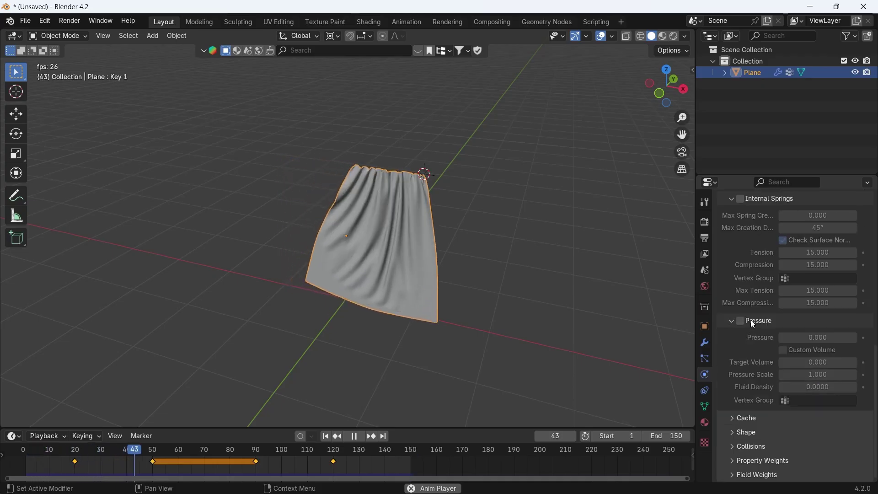
{"action": "left_click", "coordinate": [748, 418]}
{"action": "scroll", "coordinate": [753, 405], "scroll_direction": "down", "scroll_amount": 8}
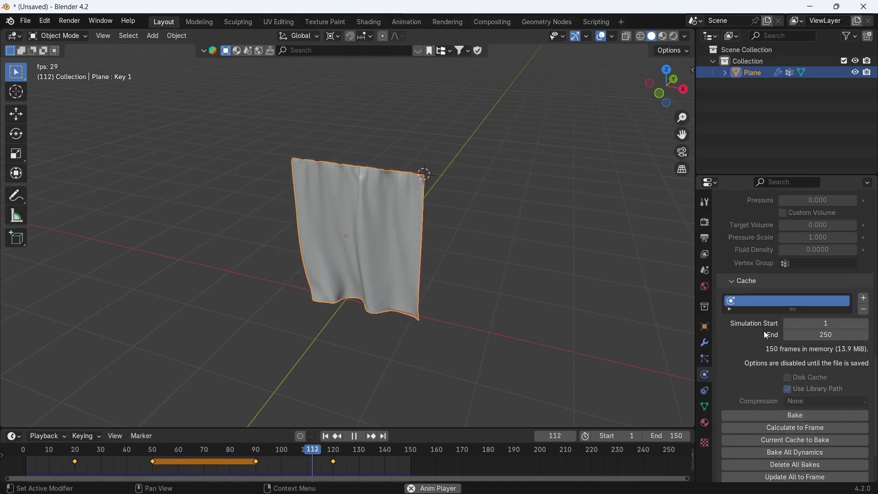
{"action": "scroll", "coordinate": [781, 391], "scroll_direction": "down", "scroll_amount": 3}
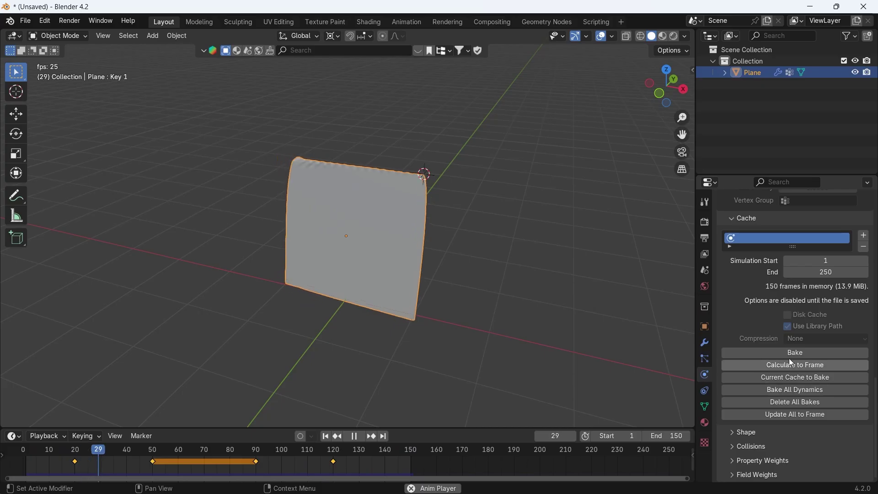
Save the scene as 1.blend.
{"action": "left_click", "coordinate": [28, 21]}
{"action": "left_click", "coordinate": [70, 117]}
{"action": "key", "text": "ctrl+z"}
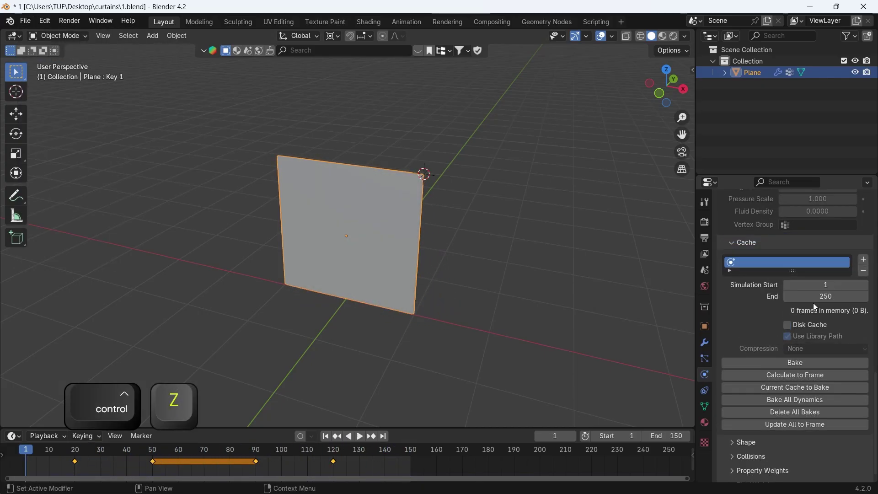
Set the cloth cache End frame to 150.
{"action": "left_click", "coordinate": [840, 296]}
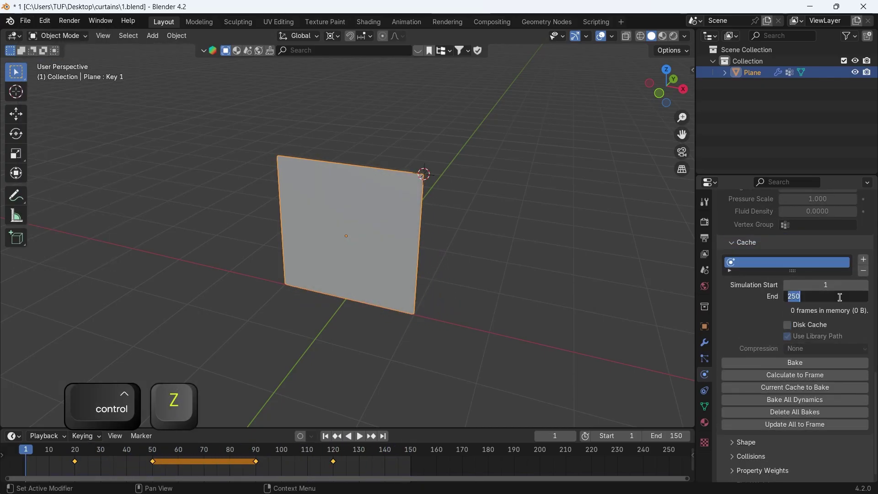
{"action": "type", "text": "150"}
{"action": "key", "text": "Return"}
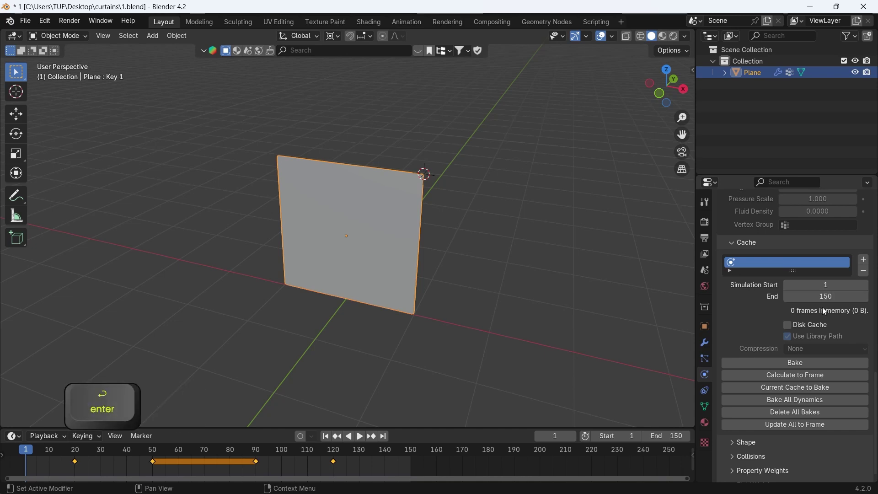